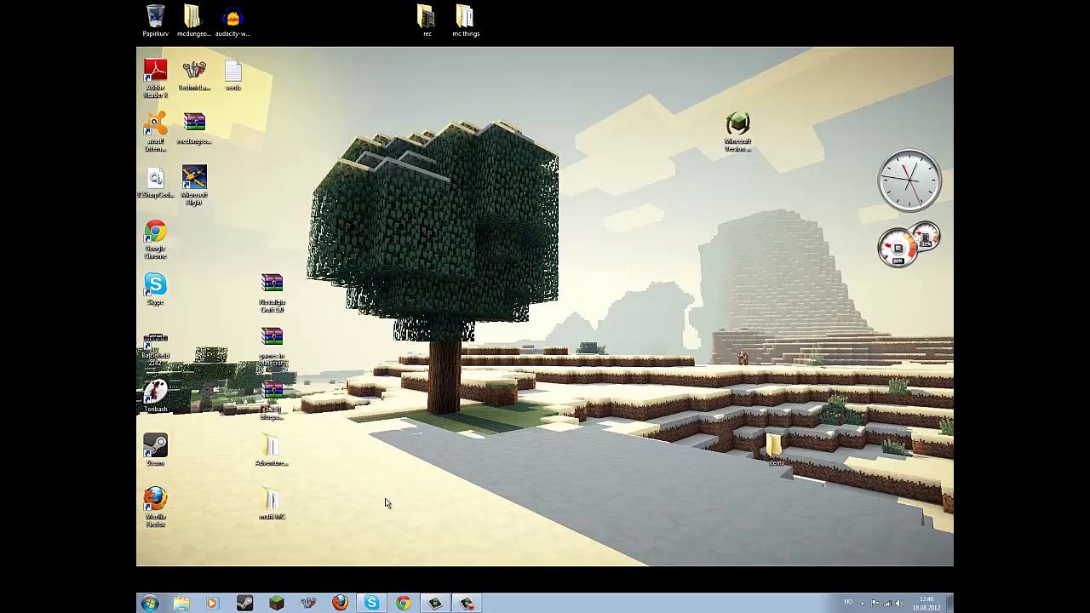
# Start the Minecraft launcher, force a game update in its options and log in
pyautogui.click(277, 604)
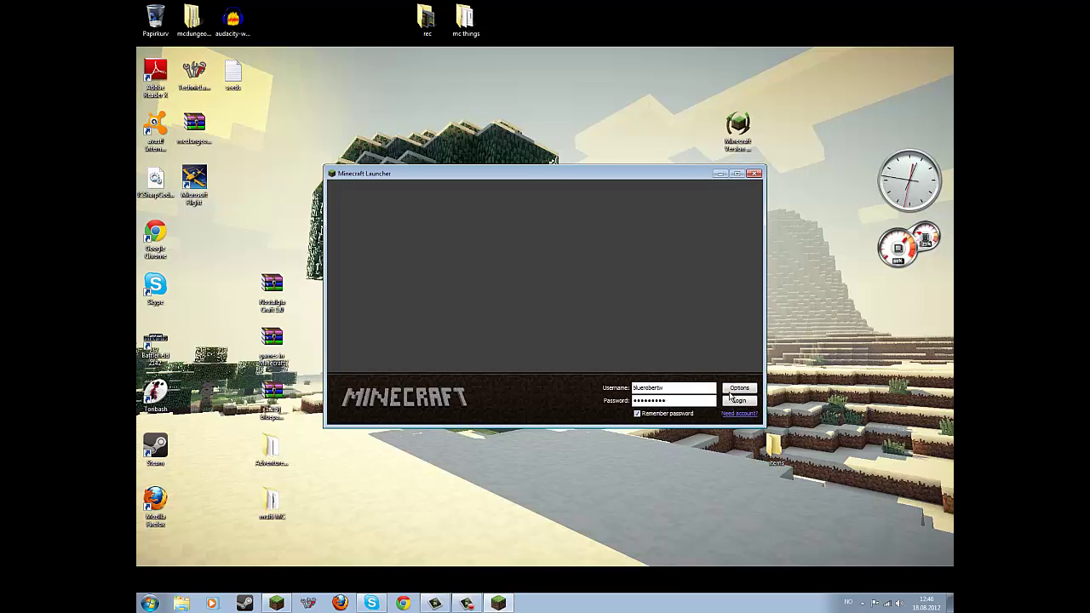
pyautogui.click(734, 389)
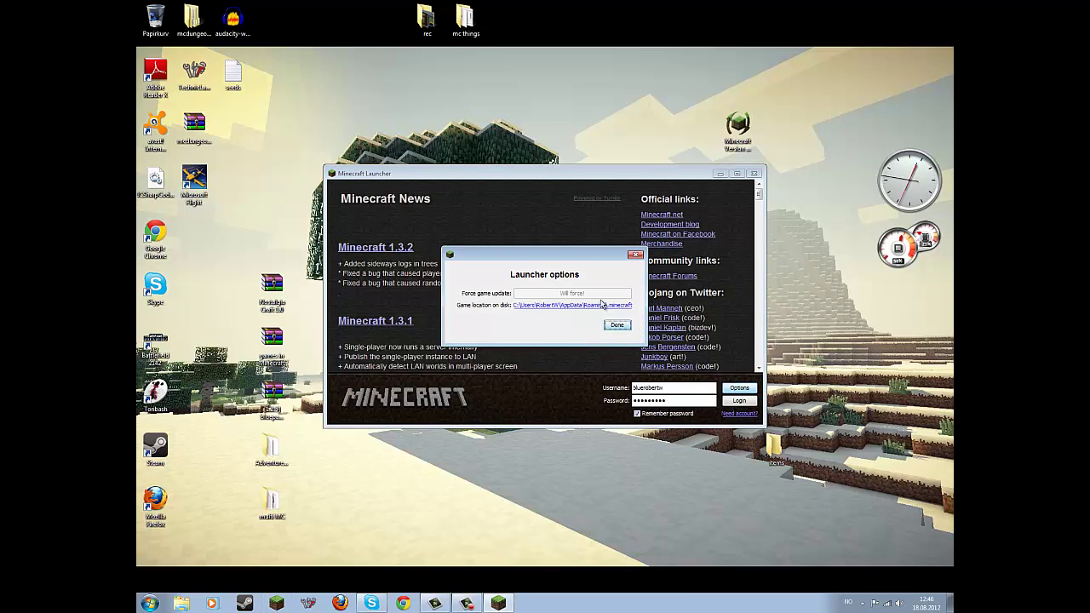
pyautogui.click(618, 326)
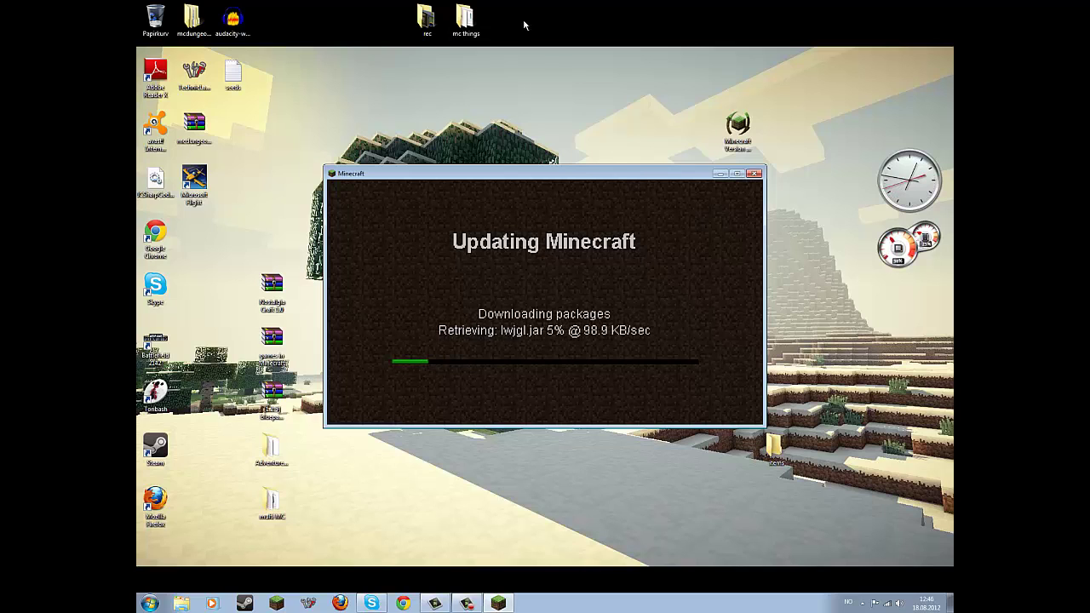
# Open the mc things folder and view the game archives stored in its minecraft jar subfolder
pyautogui.doubleClick(465, 17)
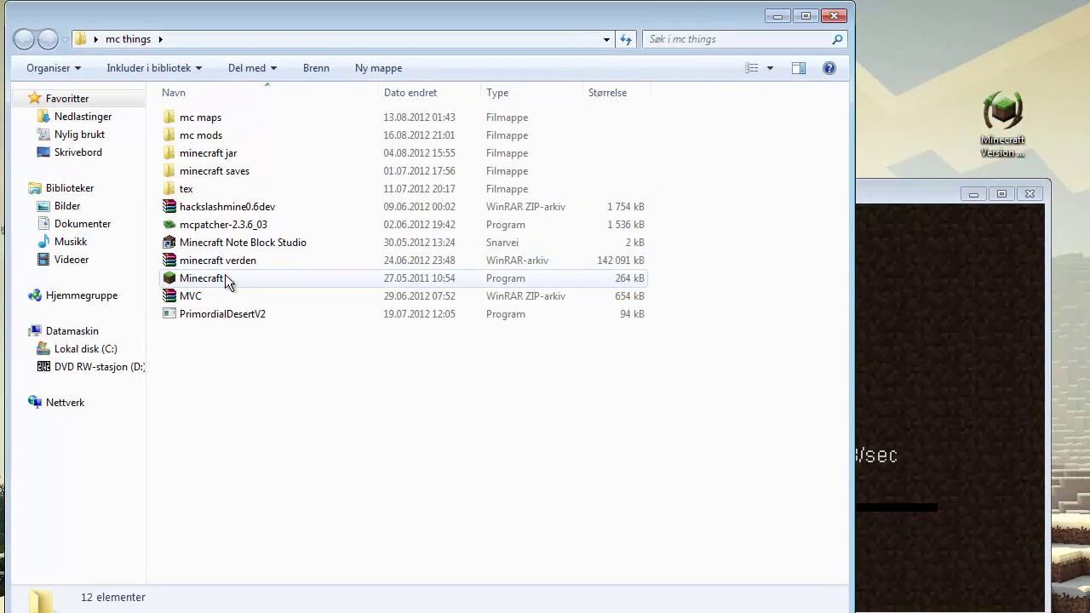
pyautogui.doubleClick(258, 156)
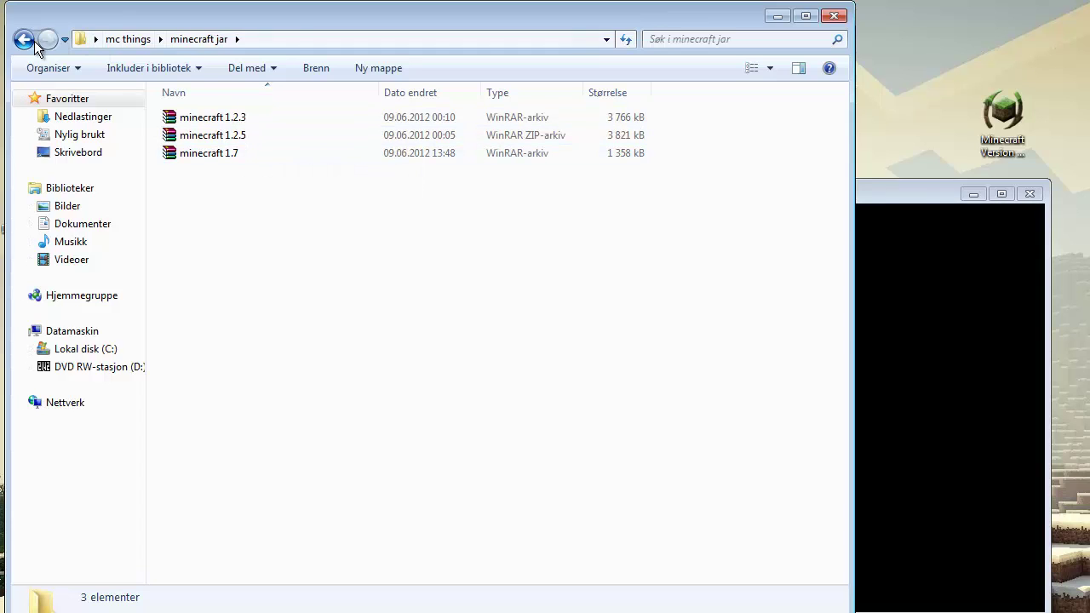
pyautogui.click(26, 41)
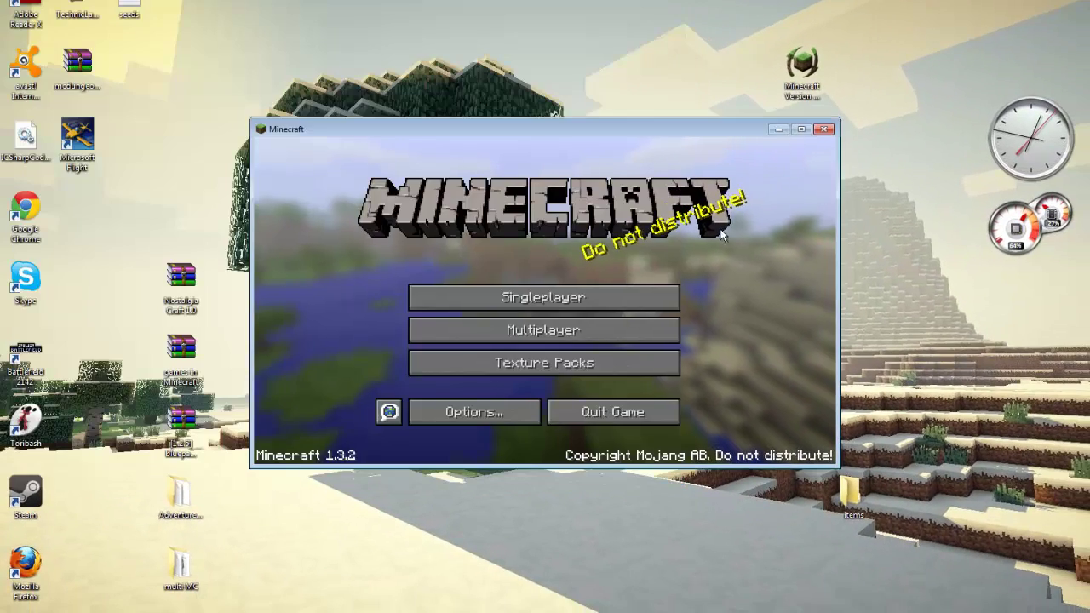
# Quit the updated game and open Minecraft Version Changer from the desktop
pyautogui.click(627, 421)
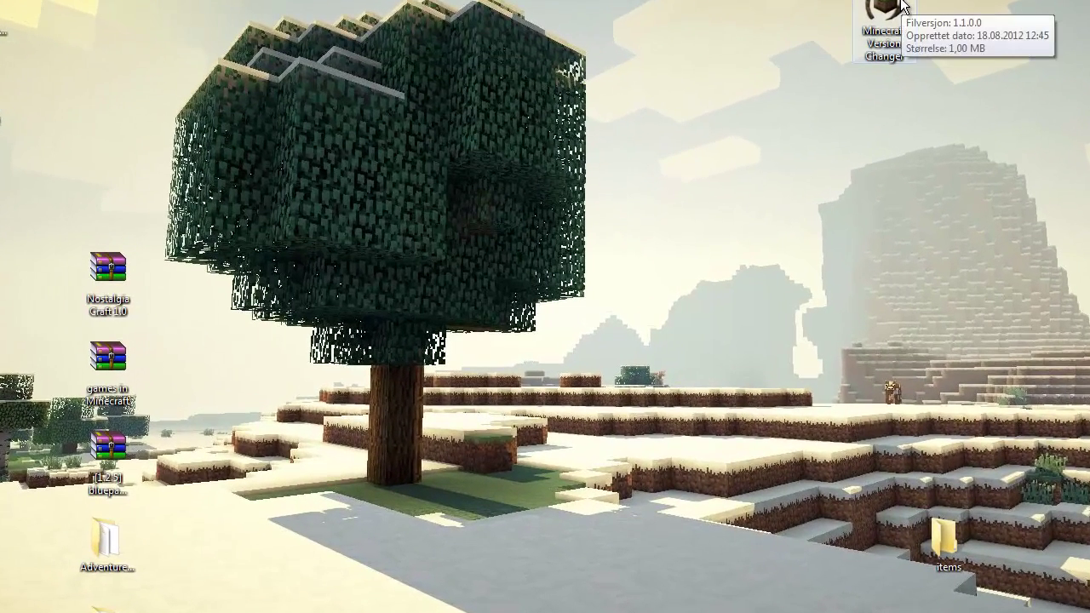
pyautogui.click(840, 83)
pyautogui.doubleClick(891, 53)
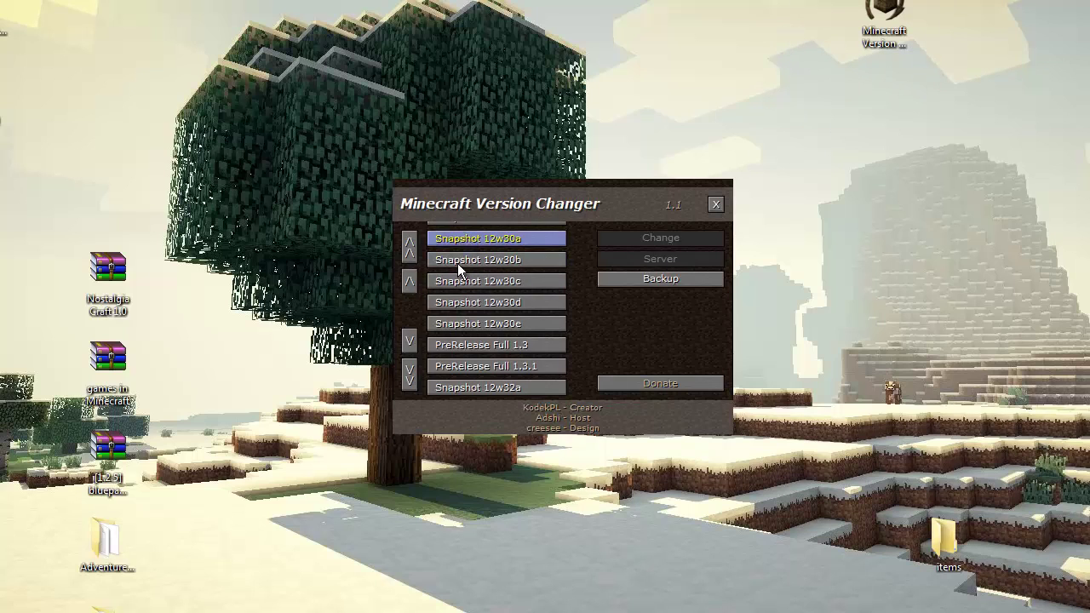
# Look through the list of available game versions, from Classic through Alpha and Beta to the snapshots and prereleases
pyautogui.click(410, 247)
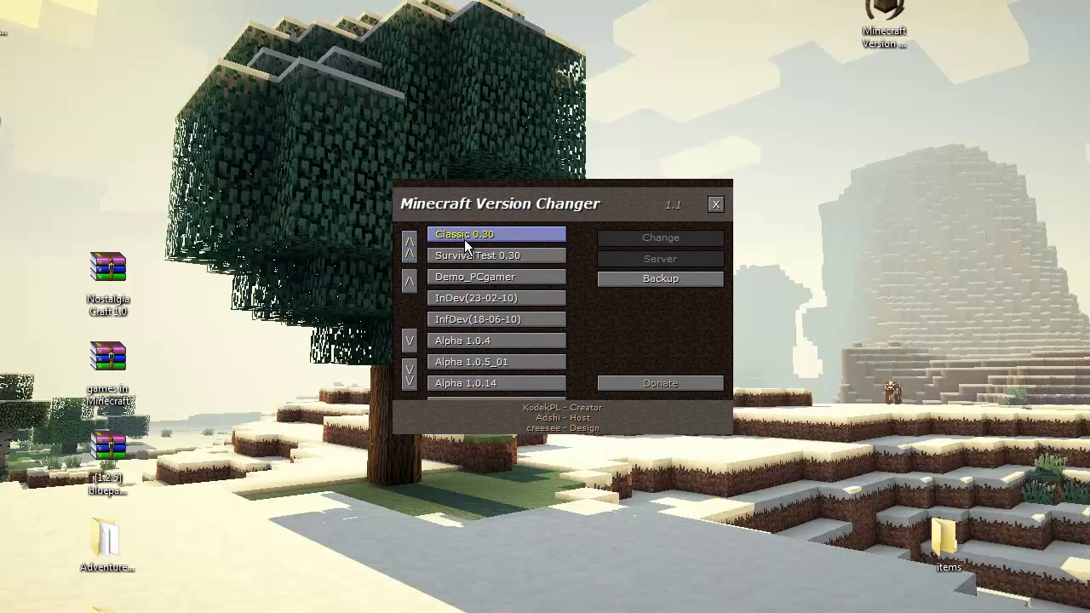
pyautogui.click(411, 375)
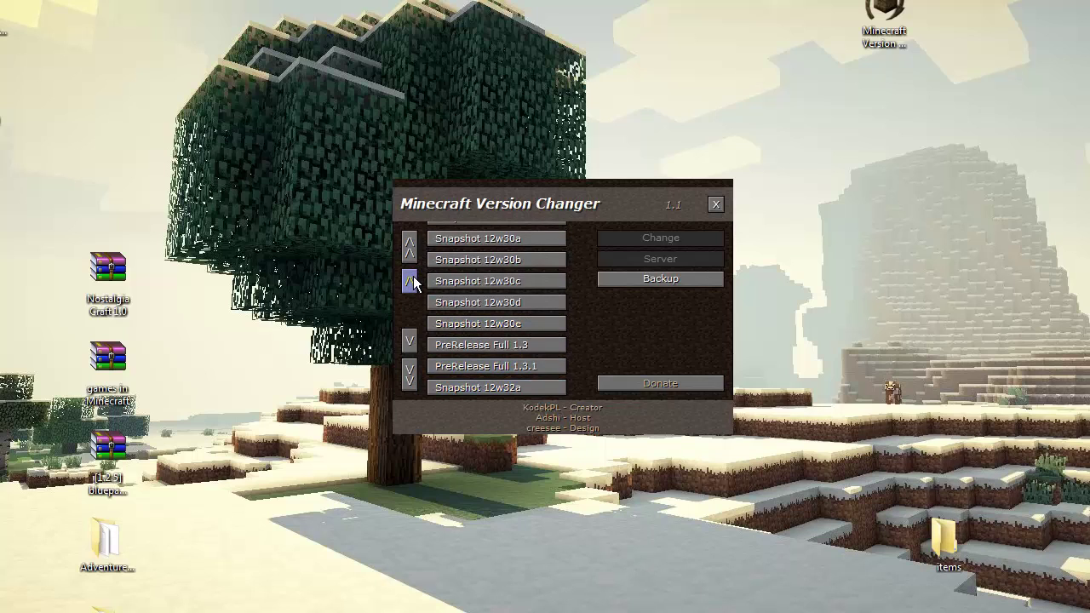
pyautogui.click(410, 247)
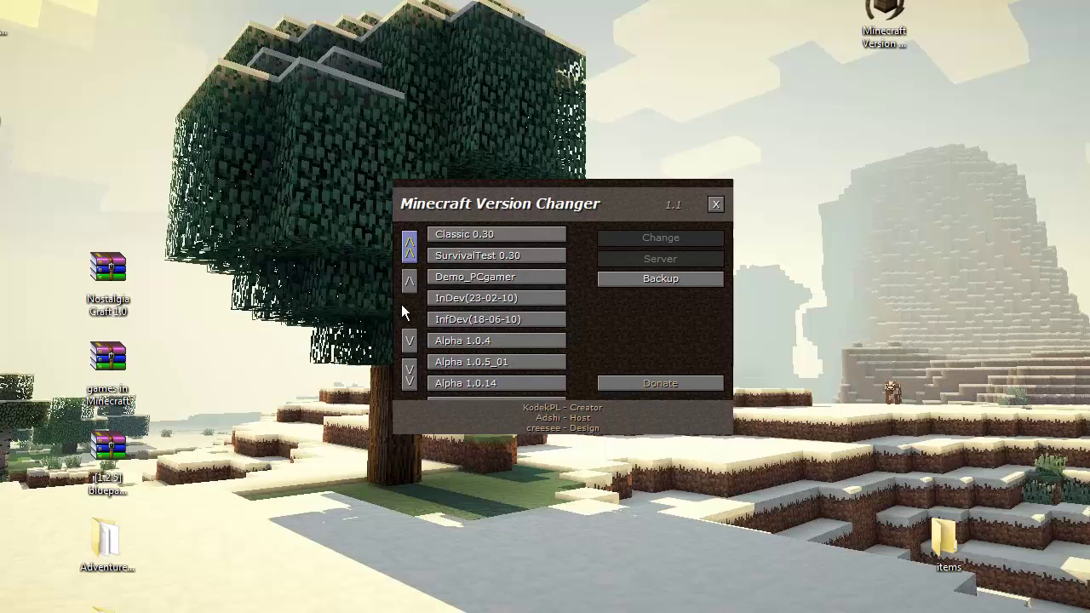
pyautogui.click(410, 341)
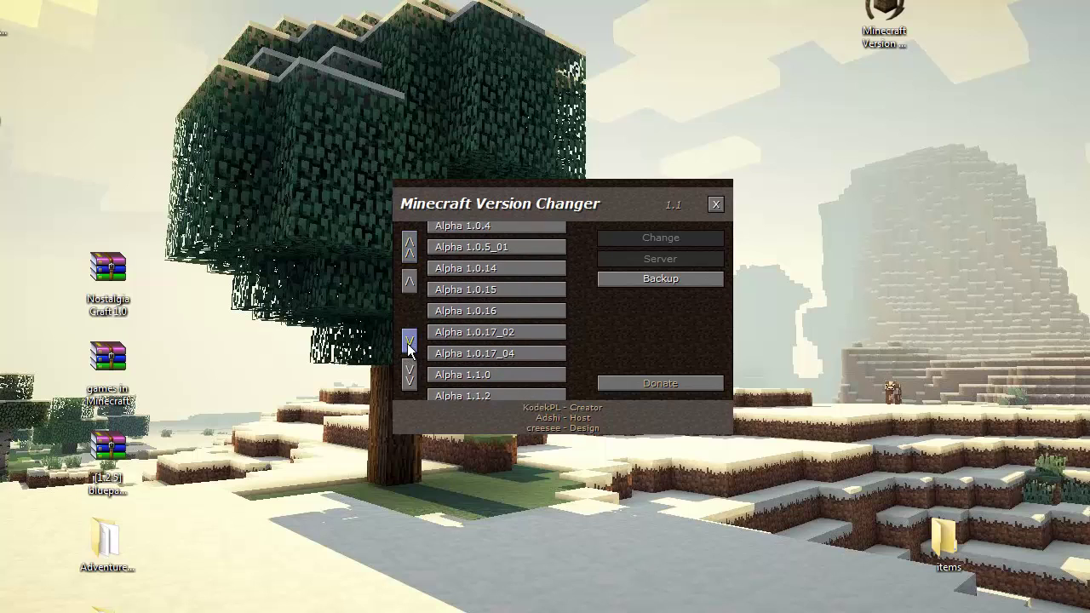
pyautogui.click(410, 280)
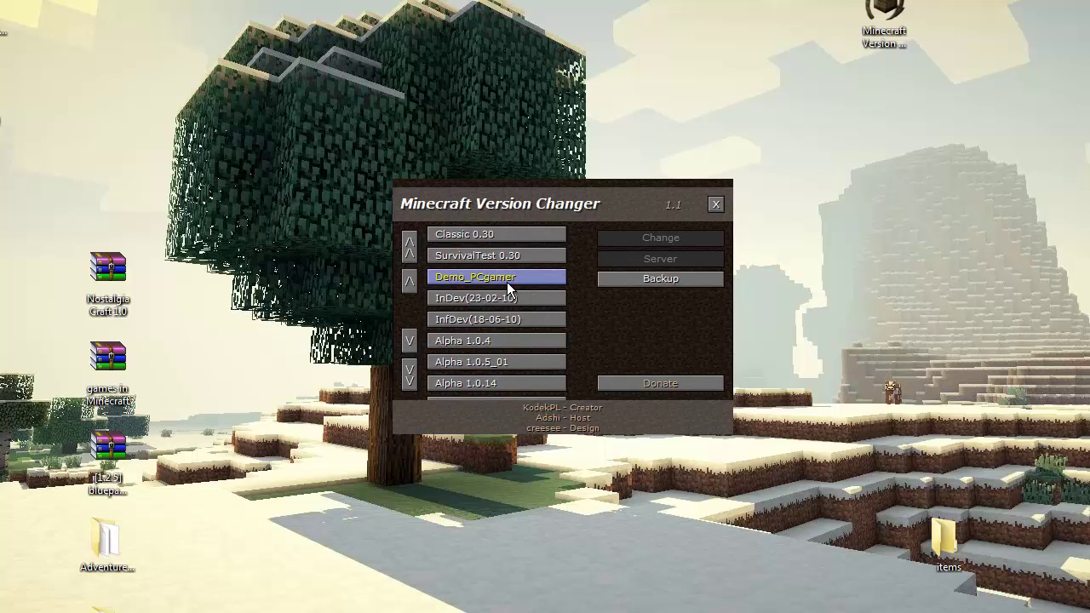
pyautogui.click(410, 341)
pyautogui.click(410, 341)
pyautogui.click(410, 342)
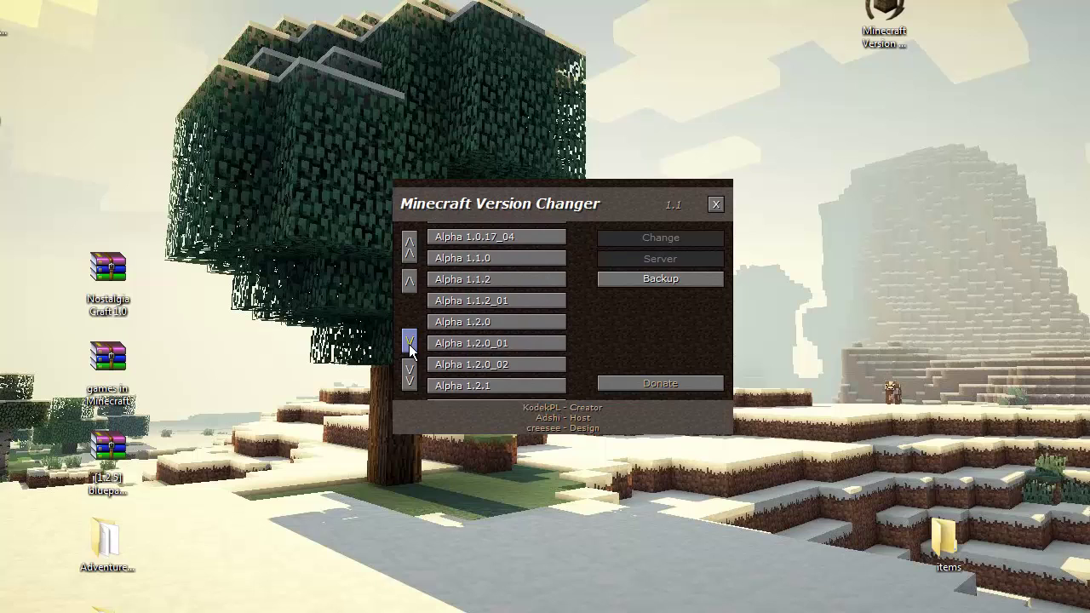
pyautogui.click(410, 342)
pyautogui.click(410, 342)
pyautogui.click(410, 342)
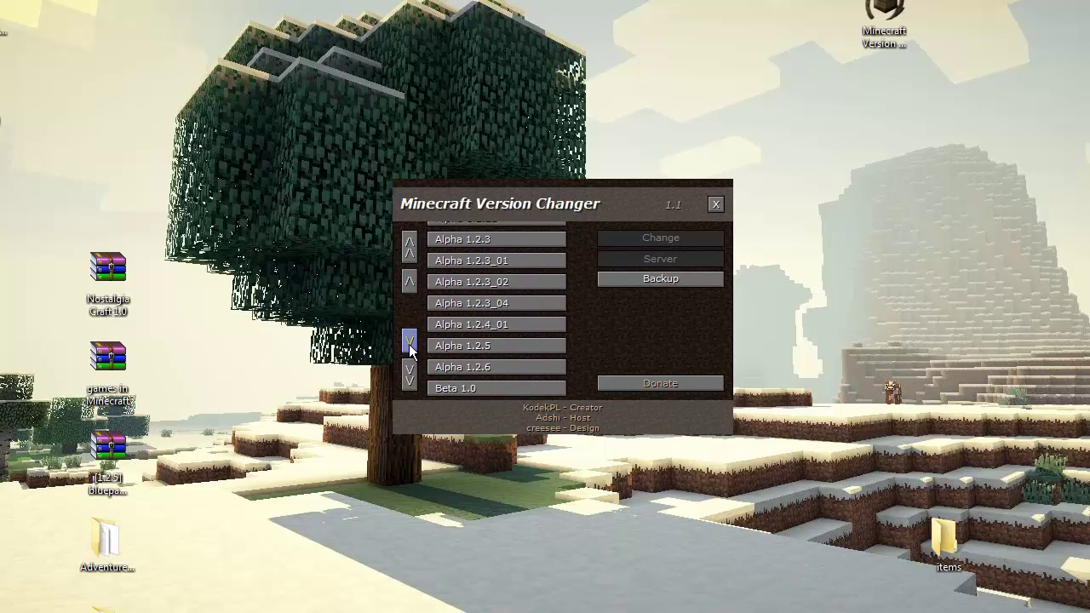
pyautogui.click(410, 342)
pyautogui.click(409, 341)
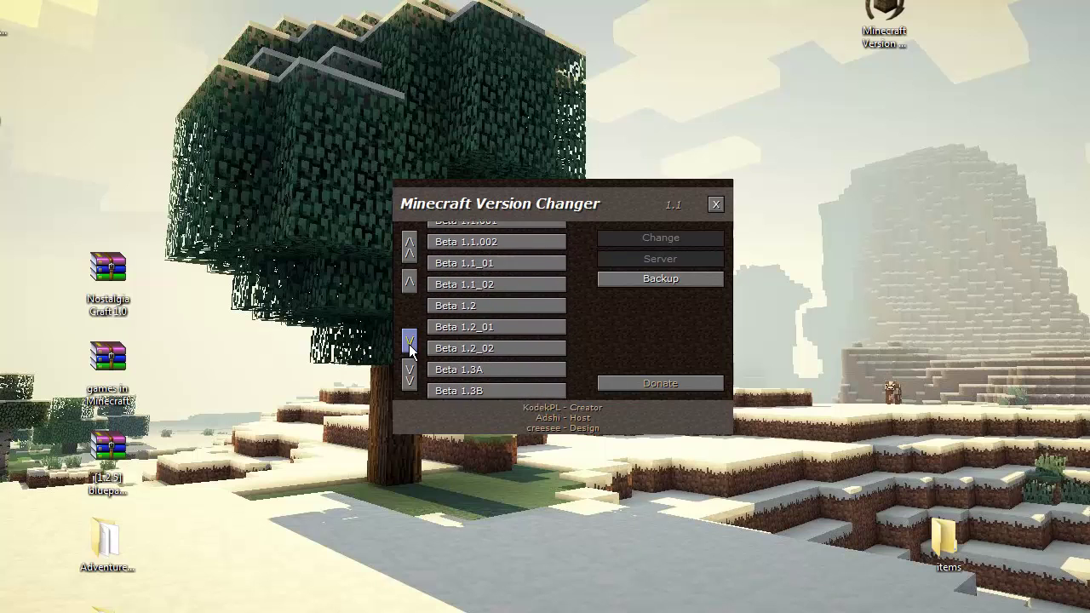
pyautogui.click(410, 342)
pyautogui.click(410, 342)
pyautogui.click(410, 341)
pyautogui.click(410, 342)
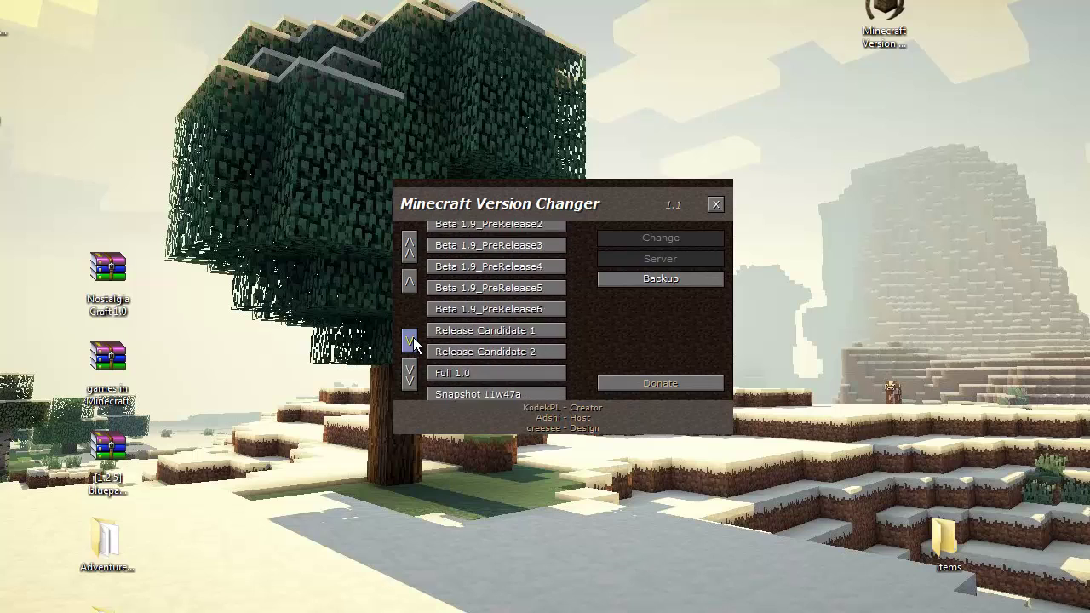
pyautogui.click(410, 341)
pyautogui.click(410, 279)
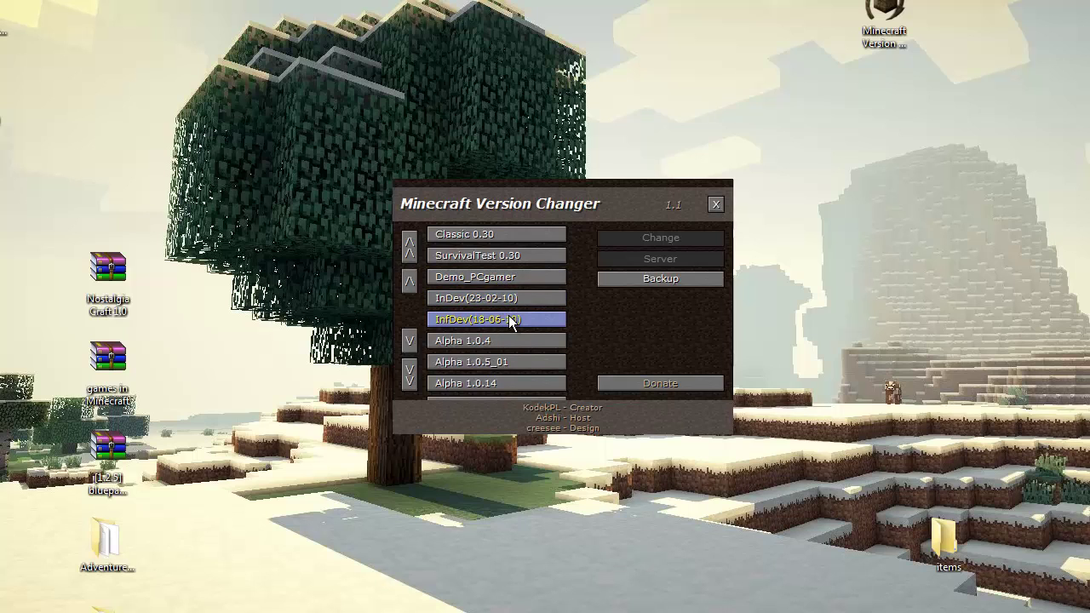
# Change the installed Minecraft version to InDev(23-02-10) and acknowledge the change
pyautogui.click(512, 280)
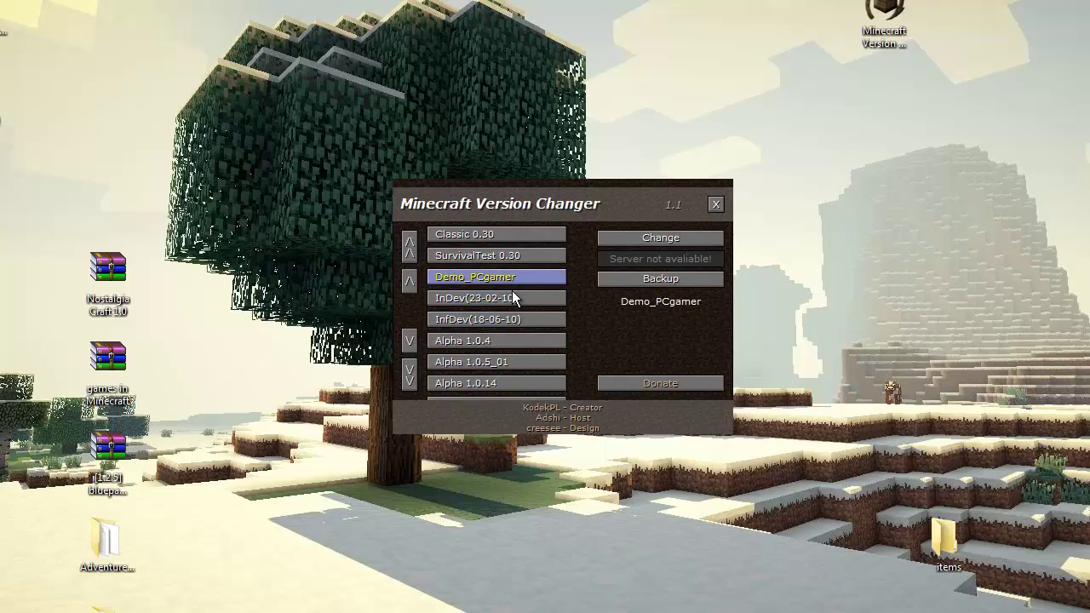
pyautogui.click(512, 294)
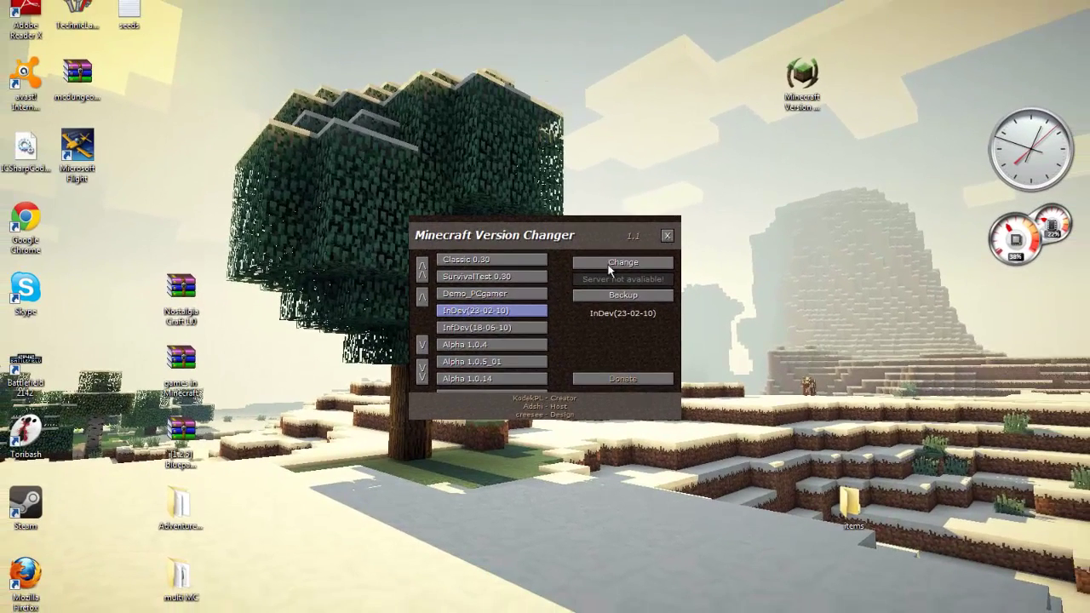
pyautogui.click(612, 264)
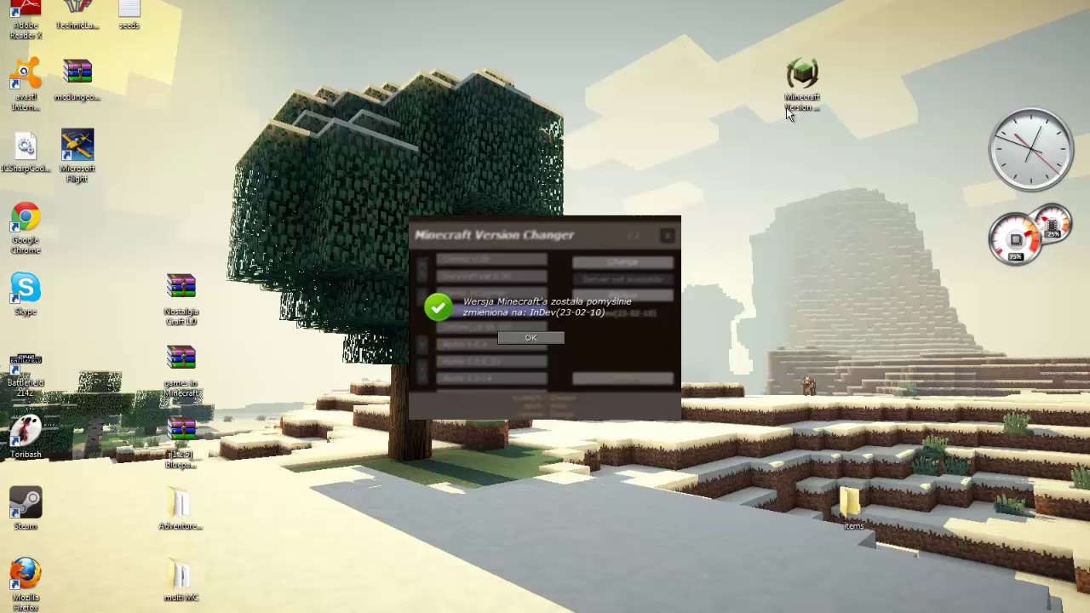
pyautogui.click(512, 341)
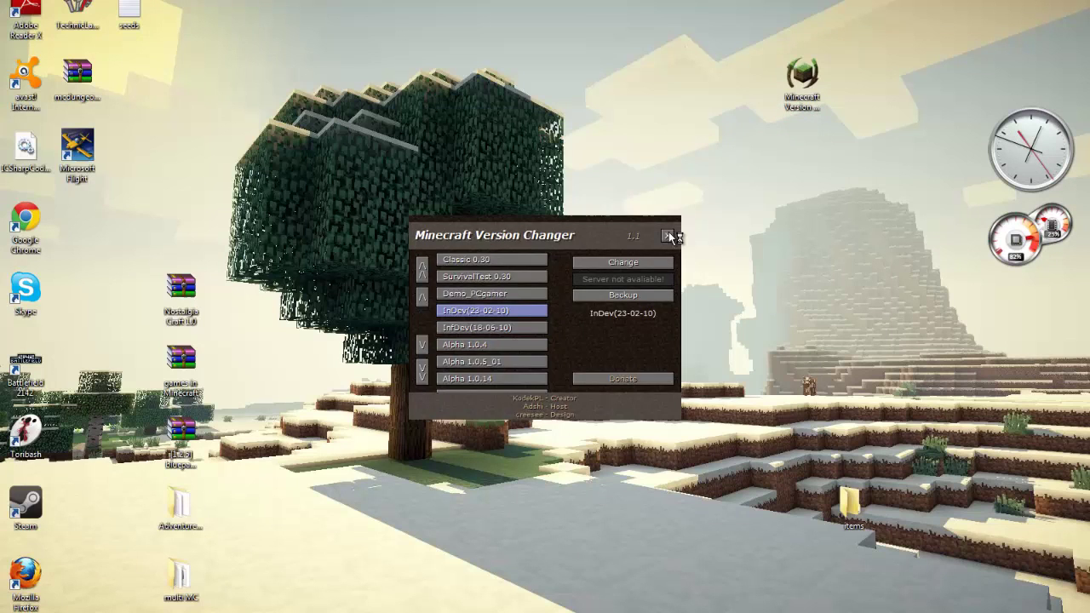
# Close the version changer, start the Minecraft launcher and log in to the game
pyautogui.click(669, 236)
pyautogui.click(413, 470)
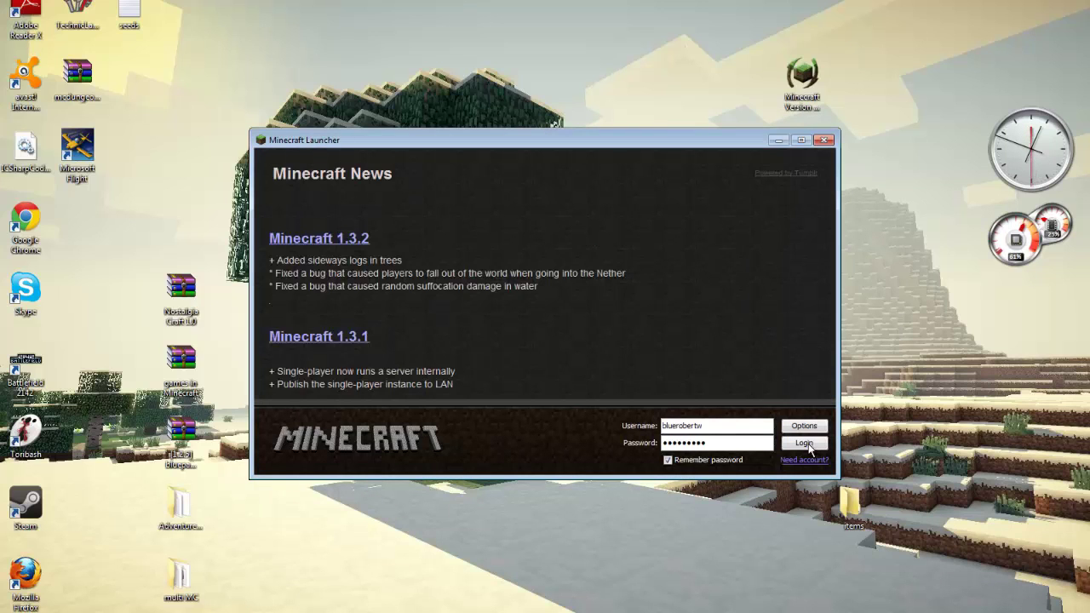
pyautogui.press('Return')
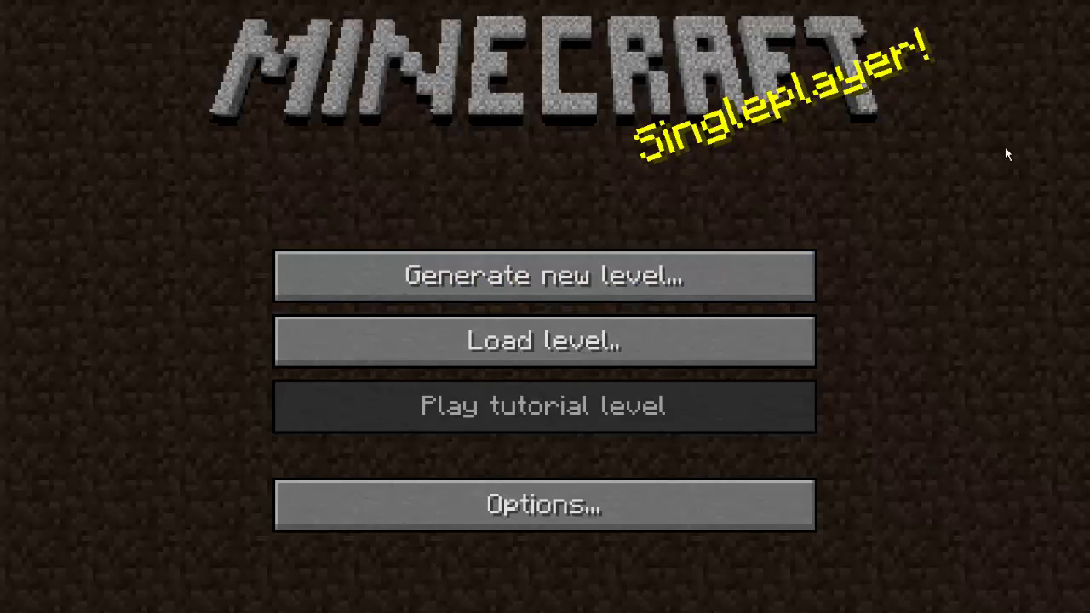
# Generate a new level with type Inland, shape Deep, size Small and theme Hell
pyautogui.click(672, 286)
pyautogui.click(627, 164)
pyautogui.click(627, 164)
pyautogui.click(627, 164)
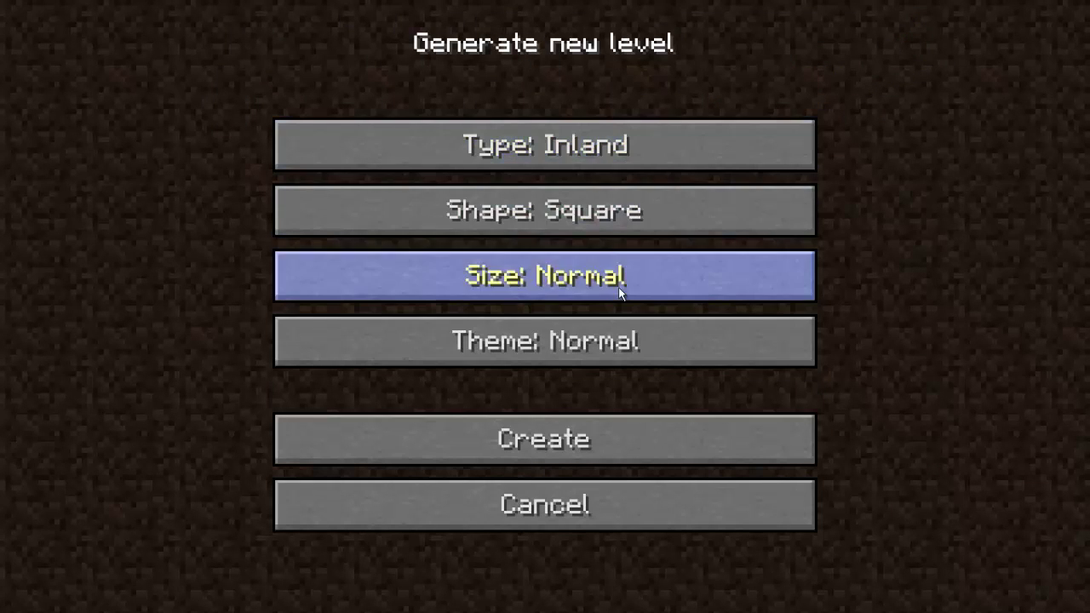
pyautogui.click(619, 287)
pyautogui.click(607, 211)
pyautogui.click(603, 336)
pyautogui.click(601, 277)
pyautogui.click(598, 204)
pyautogui.click(597, 275)
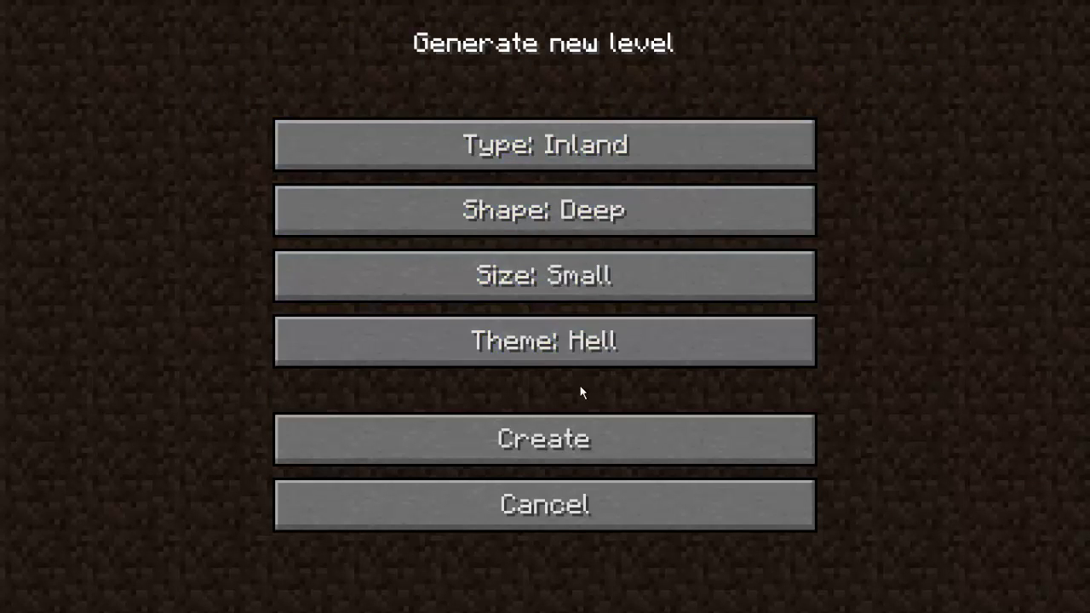
pyautogui.click(588, 439)
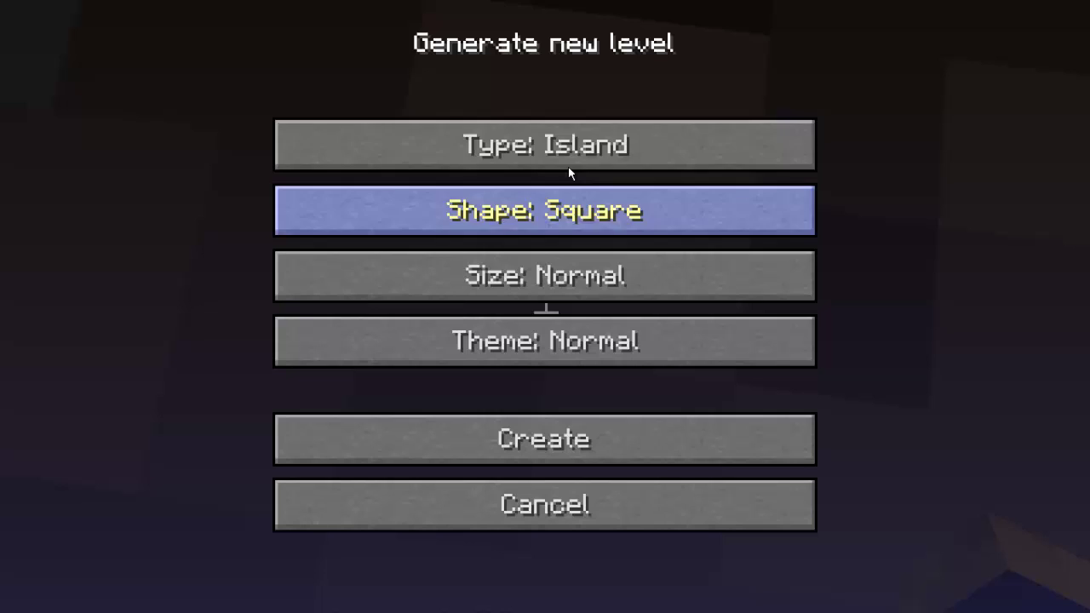
# Generate a flat level with Square shape, Normal size and Normal theme, and walk out of the wooden house
pyautogui.doubleClick(567, 145)
pyautogui.click(545, 439)
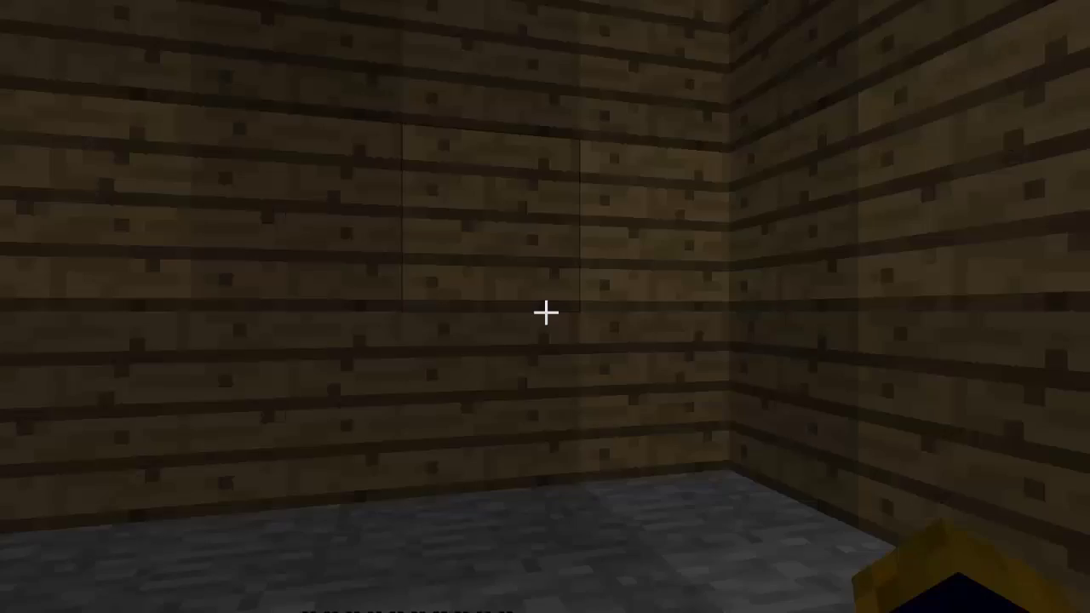
pyautogui.press('w')
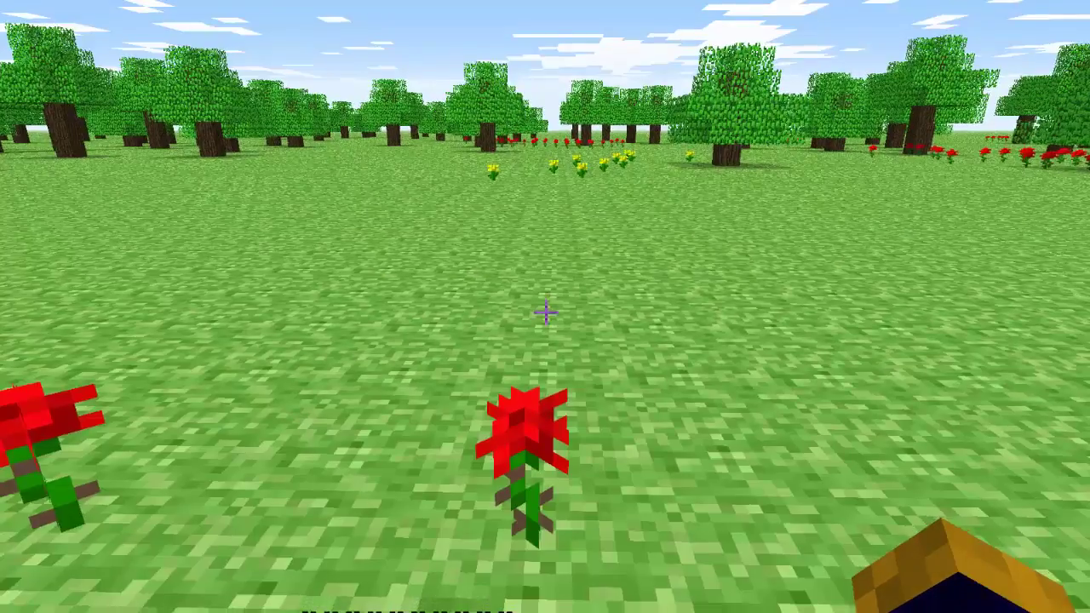
pyautogui.press('w')
pyautogui.press('s')
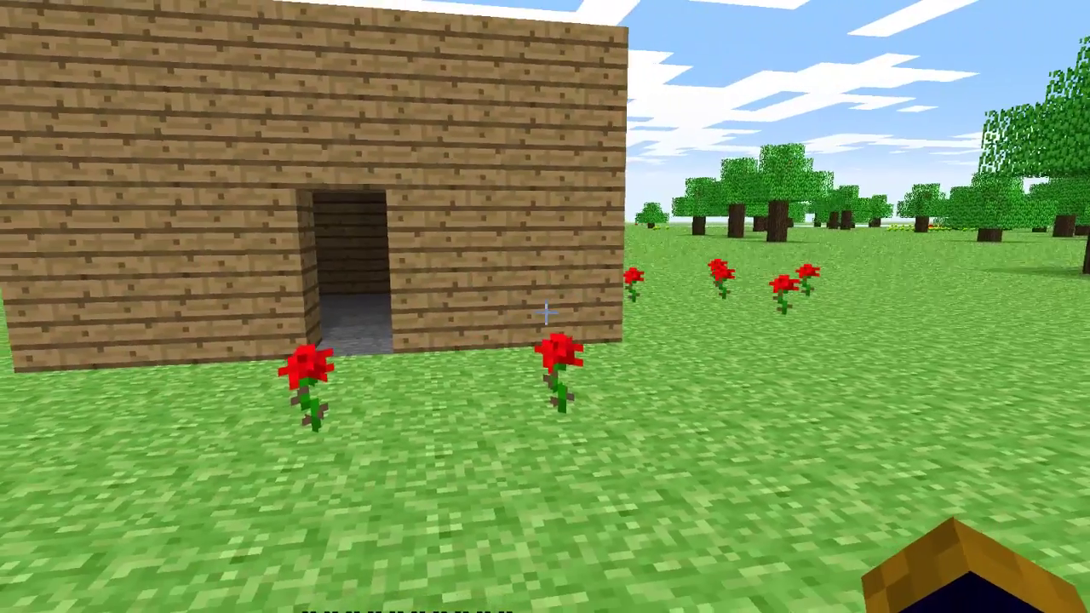
# Turn on music, sound and the FPS display in the game options, and walk up to the wooden house's doorway
pyautogui.press('Escape')
pyautogui.press('Escape')
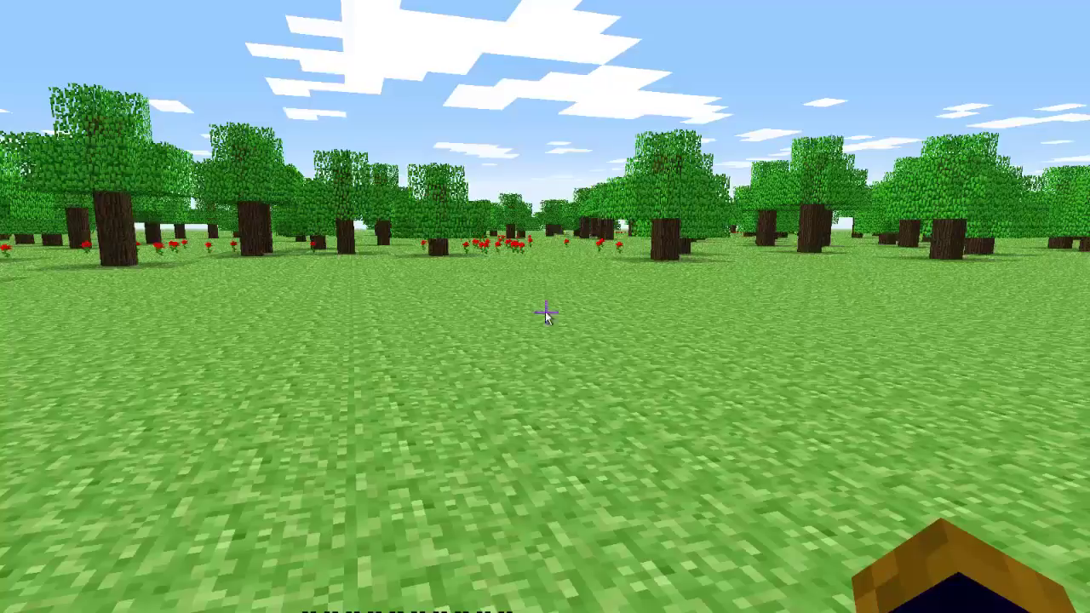
pyautogui.press('Escape')
pyautogui.click(496, 144)
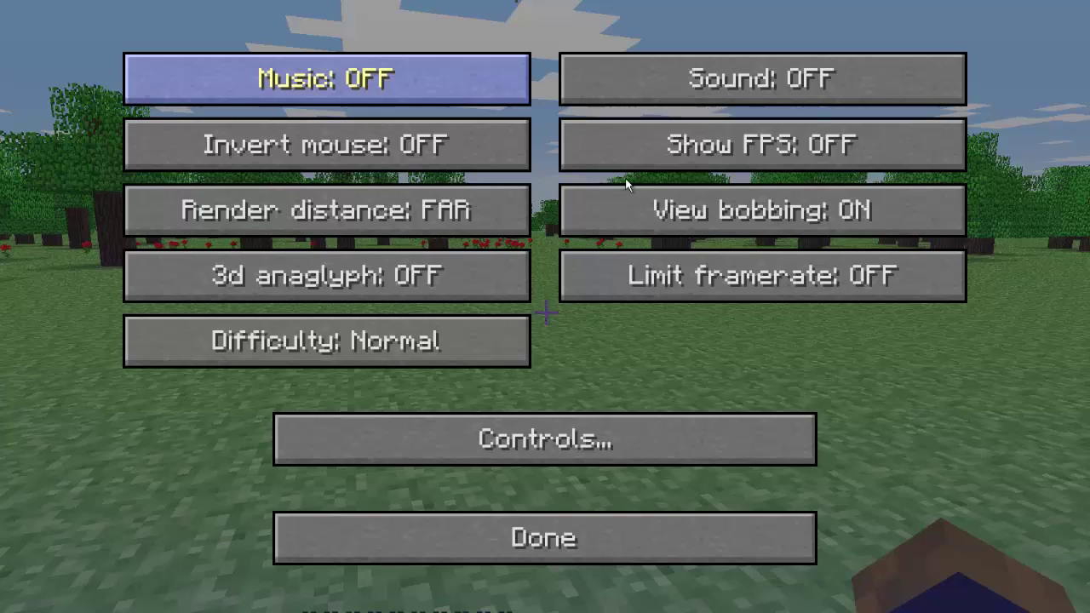
pyautogui.click(654, 153)
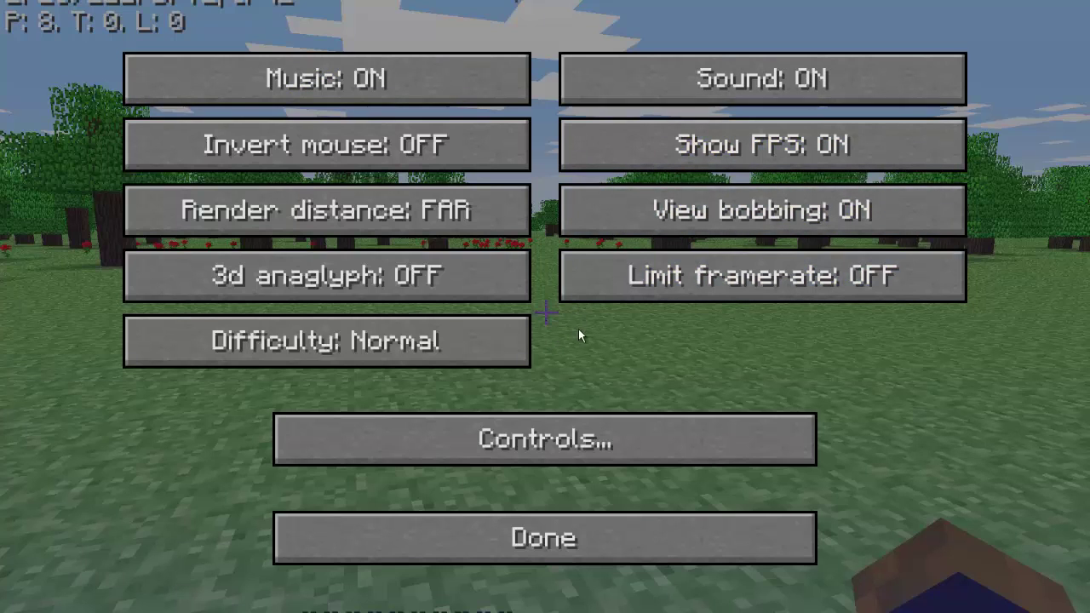
pyautogui.click(647, 281)
pyautogui.click(648, 281)
pyautogui.press('Escape')
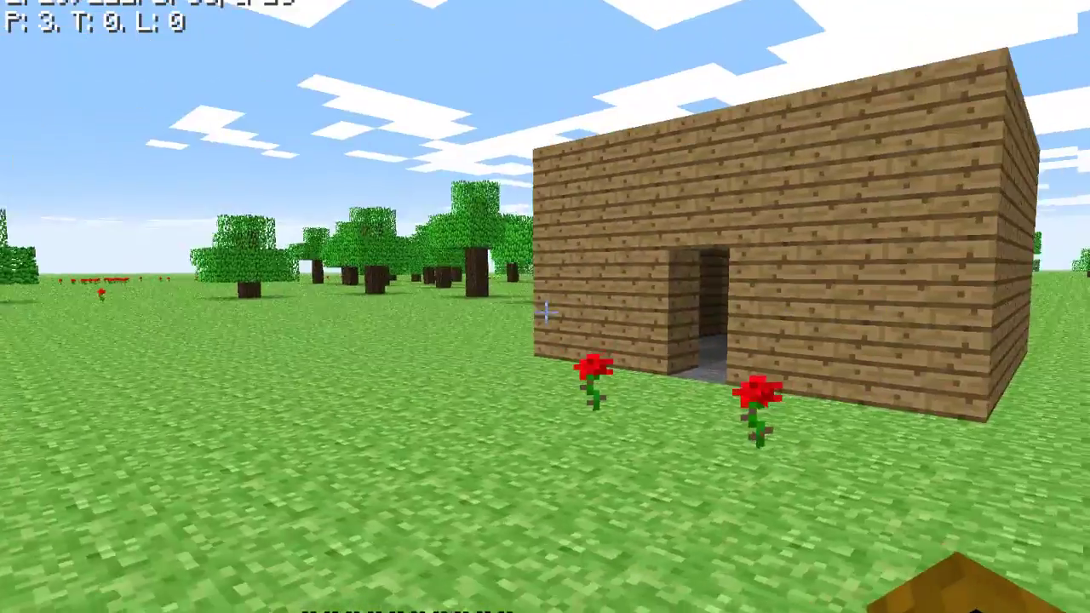
pyautogui.press('w')
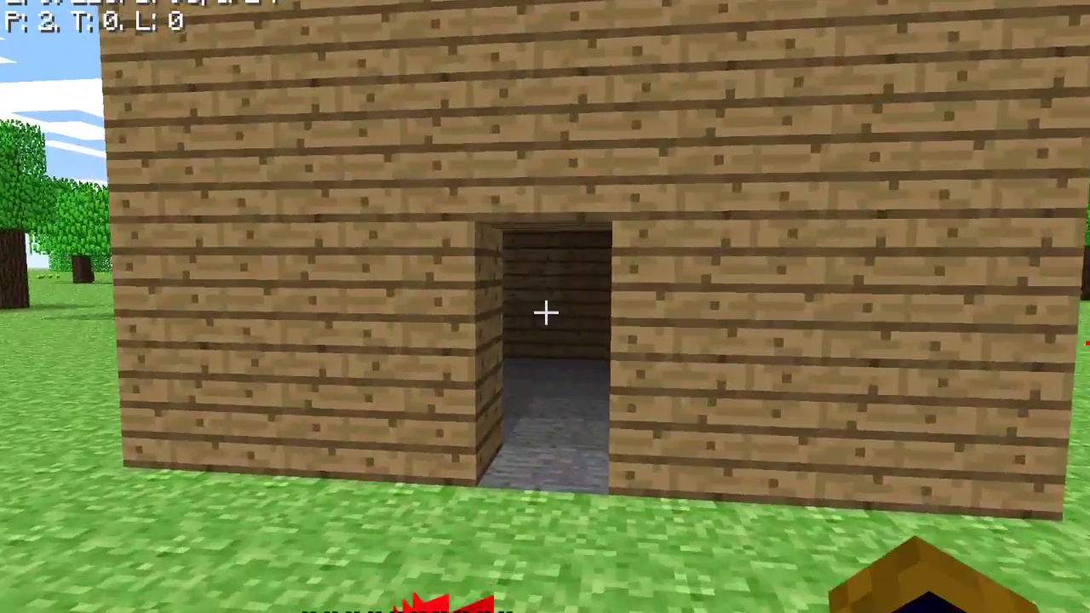
# Look inside the torch-lit wooden house, and walk around the surrounding field of trees
pyautogui.press('w')
pyautogui.press('s')
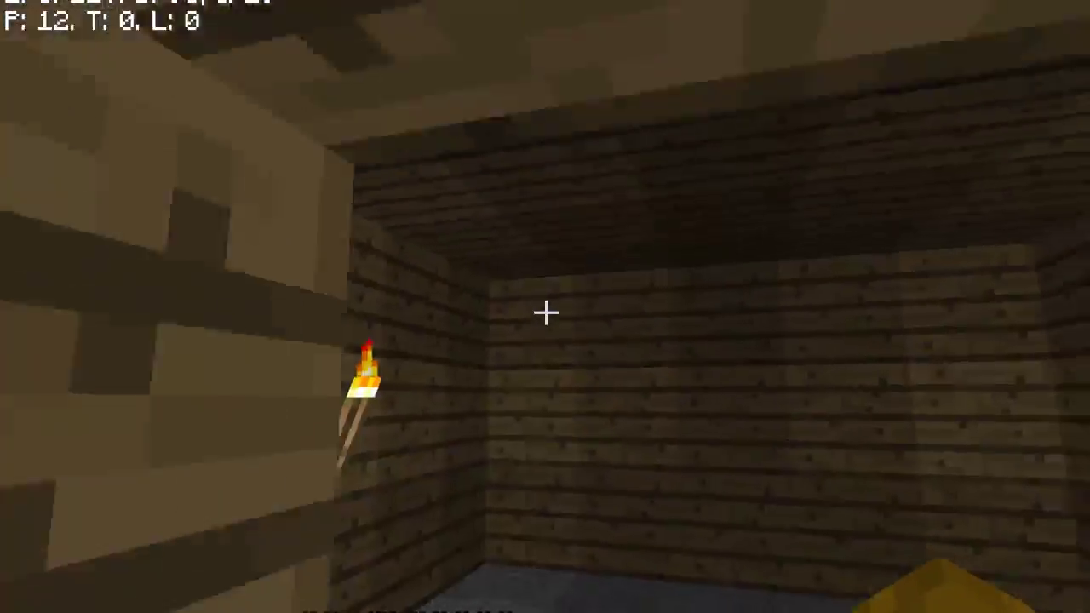
pyautogui.press('a')
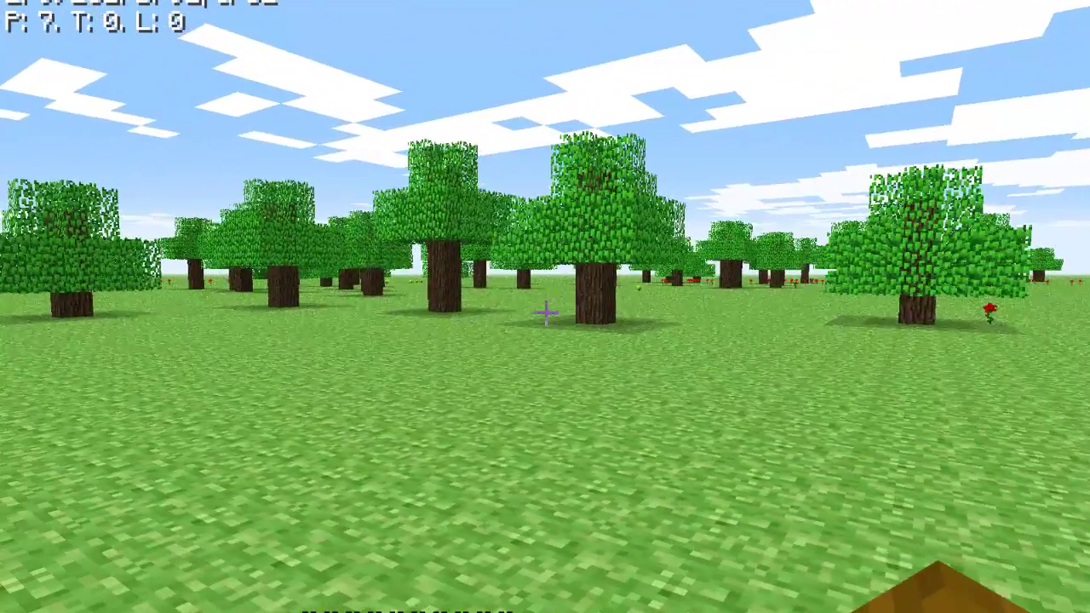
pyautogui.press('w')
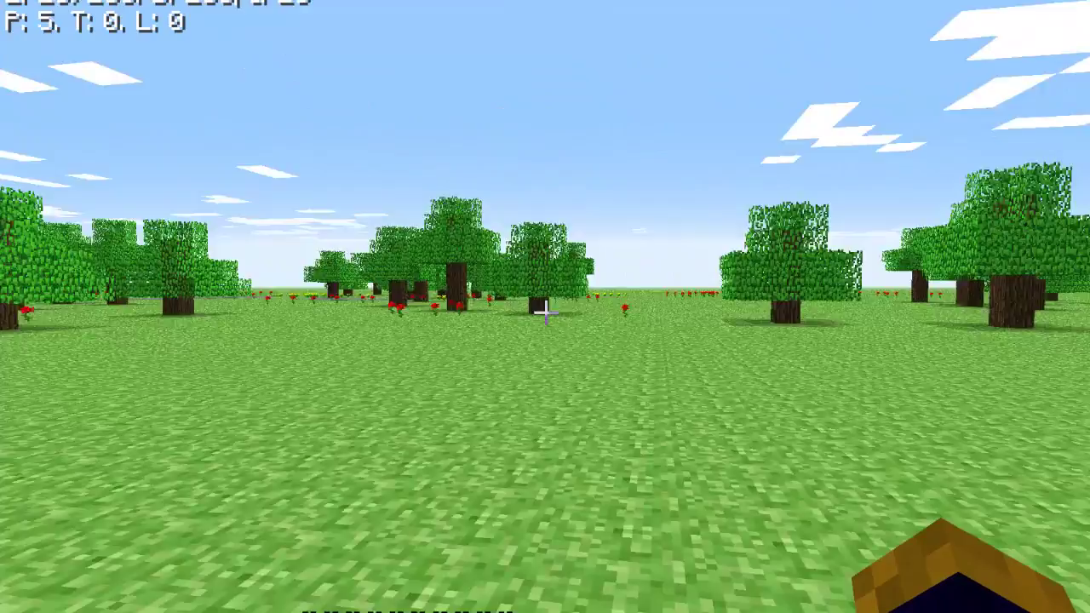
pyautogui.press('w')
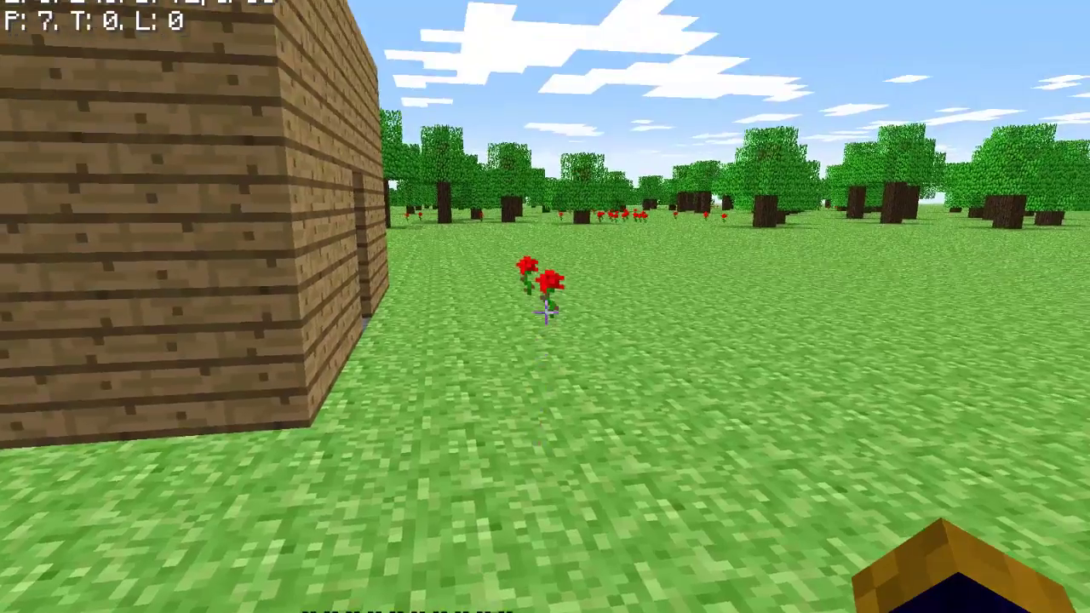
# Examine the character preview, armor slots and crafting grid in the inventory, and return to the game
pyautogui.press('e')
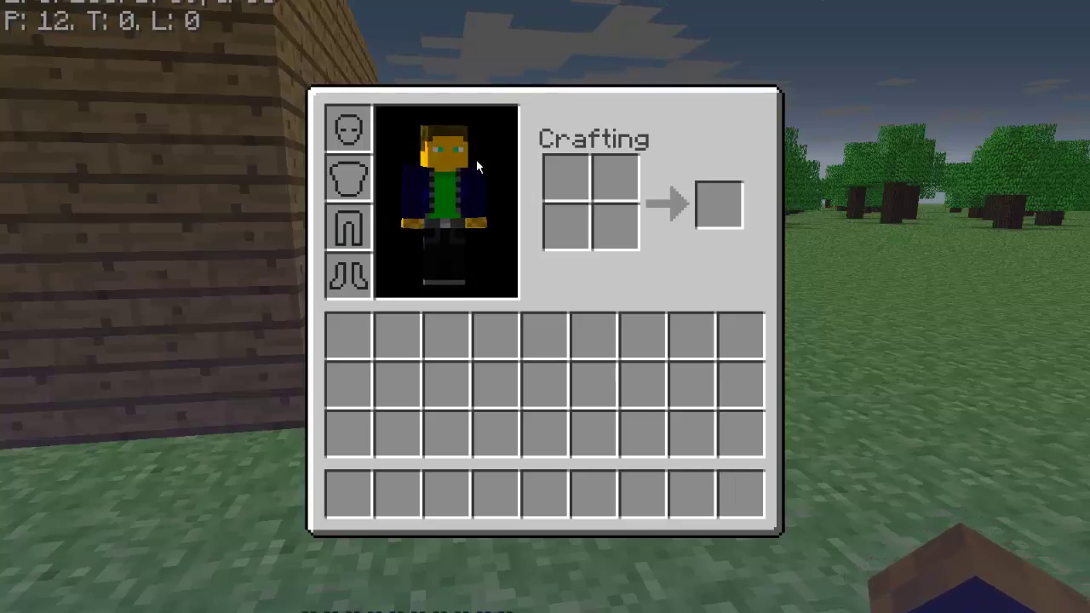
pyautogui.press('d')
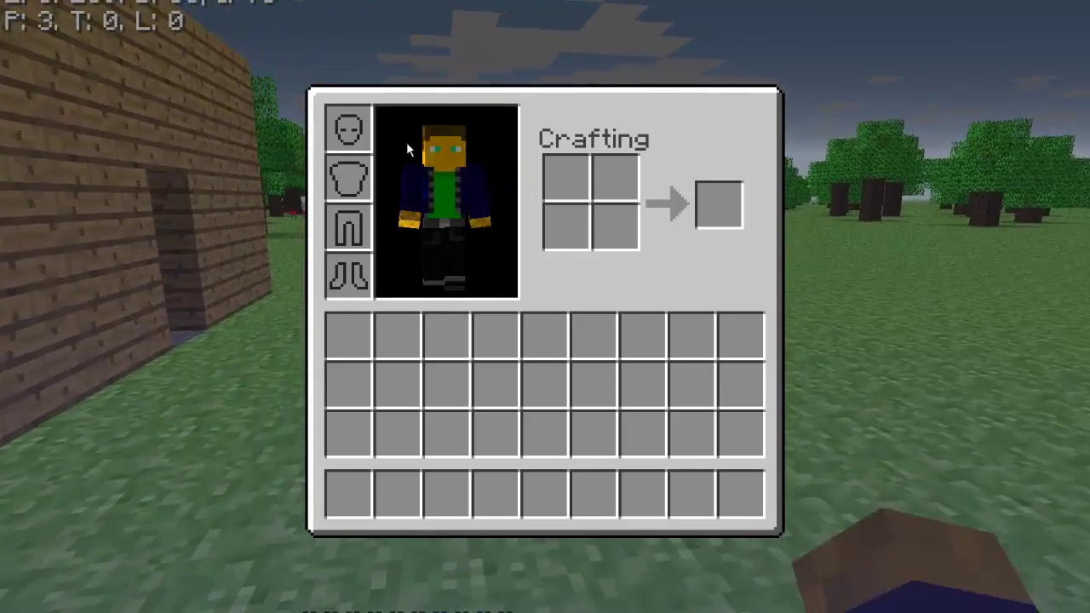
pyautogui.press('a')
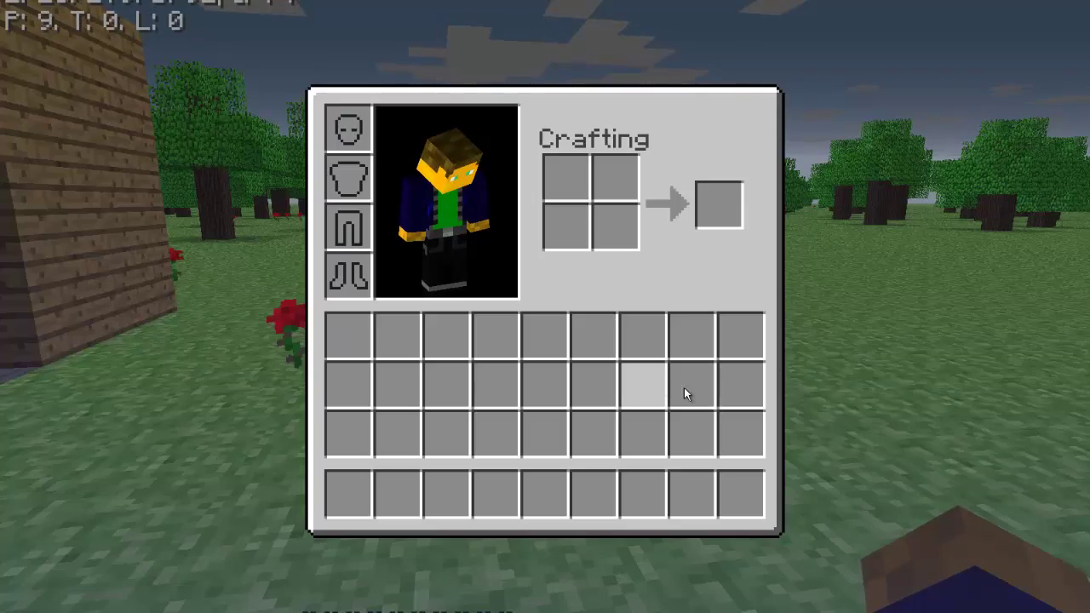
pyautogui.press('e')
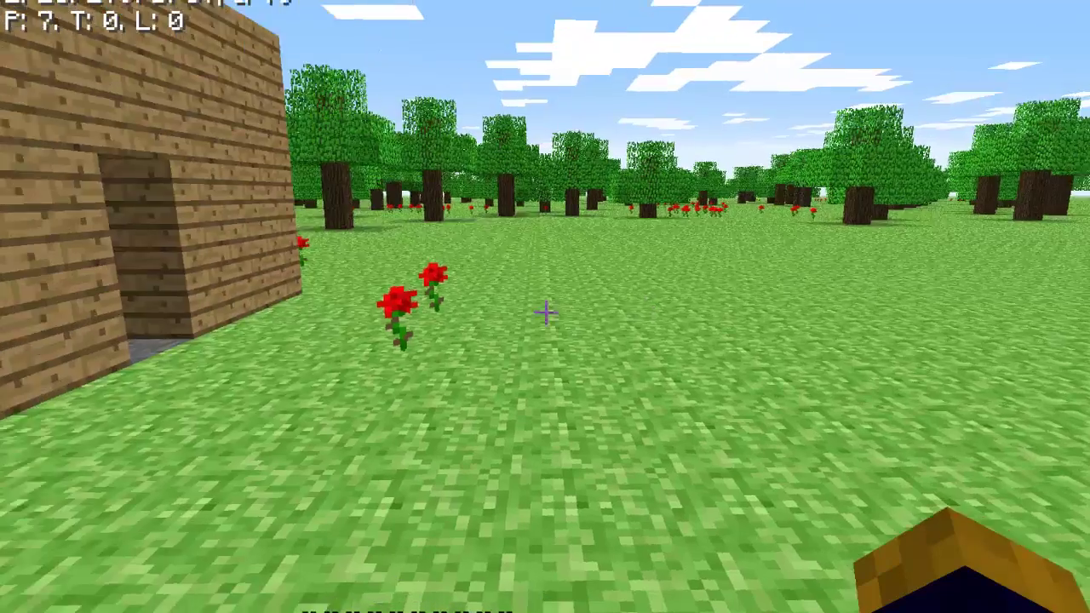
# Walk past the house into the open field and view the inventory once more
pyautogui.press('w')
pyautogui.click(546, 312)
pyautogui.scroll(-1, 545, 313)
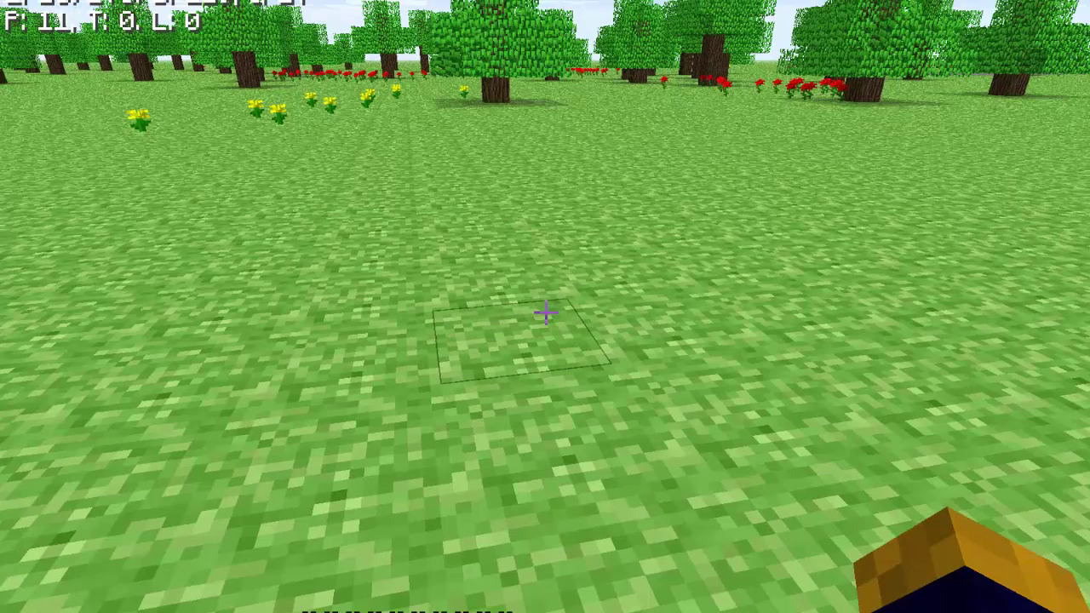
pyautogui.press('e')
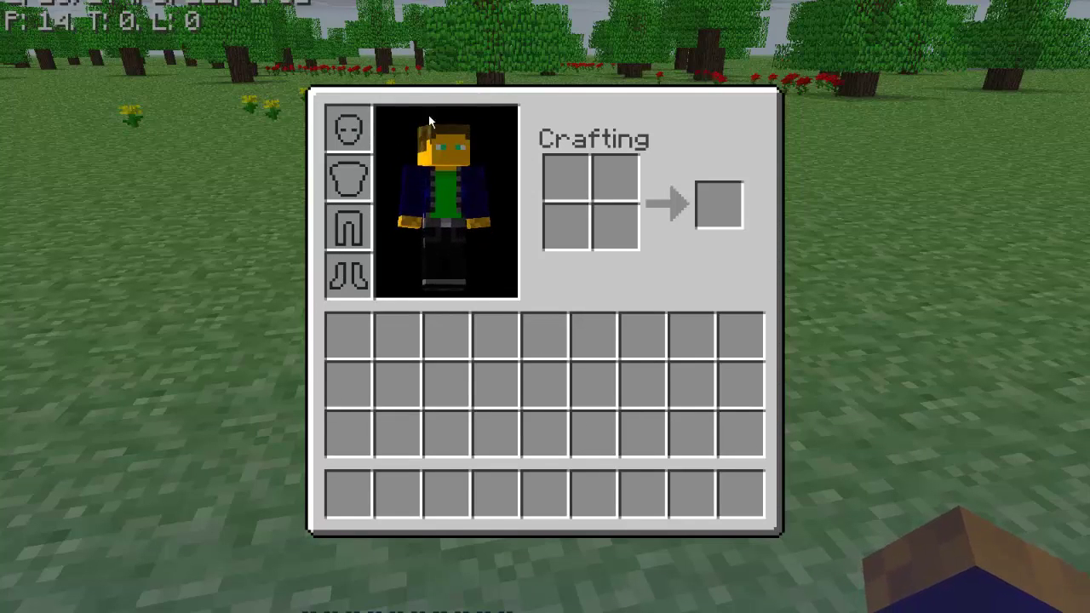
pyautogui.press('e')
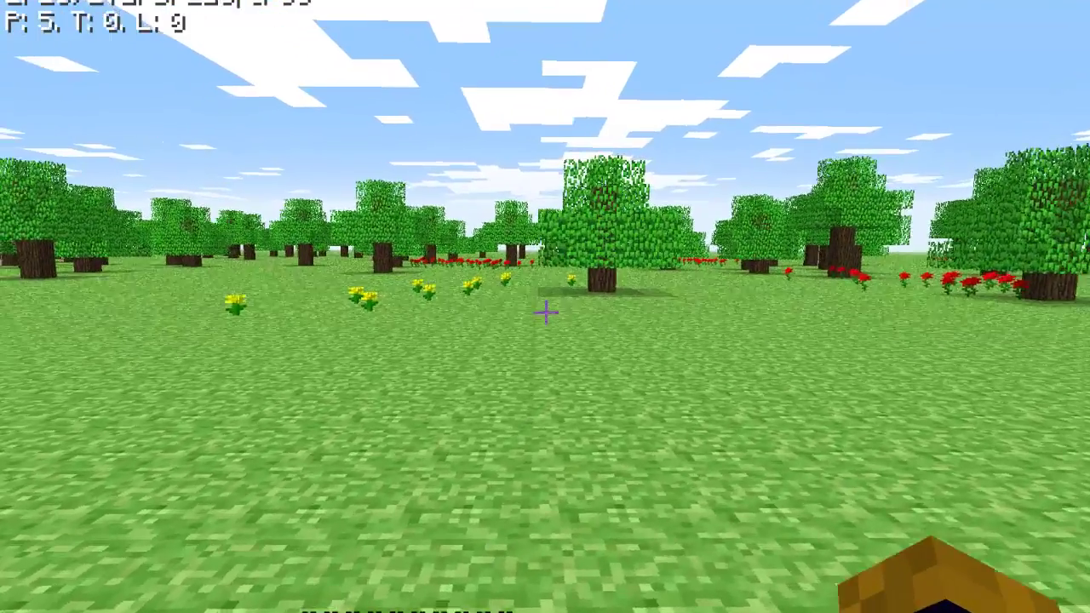
# Review the settings in the game options and return to the game
pyautogui.press('Escape')
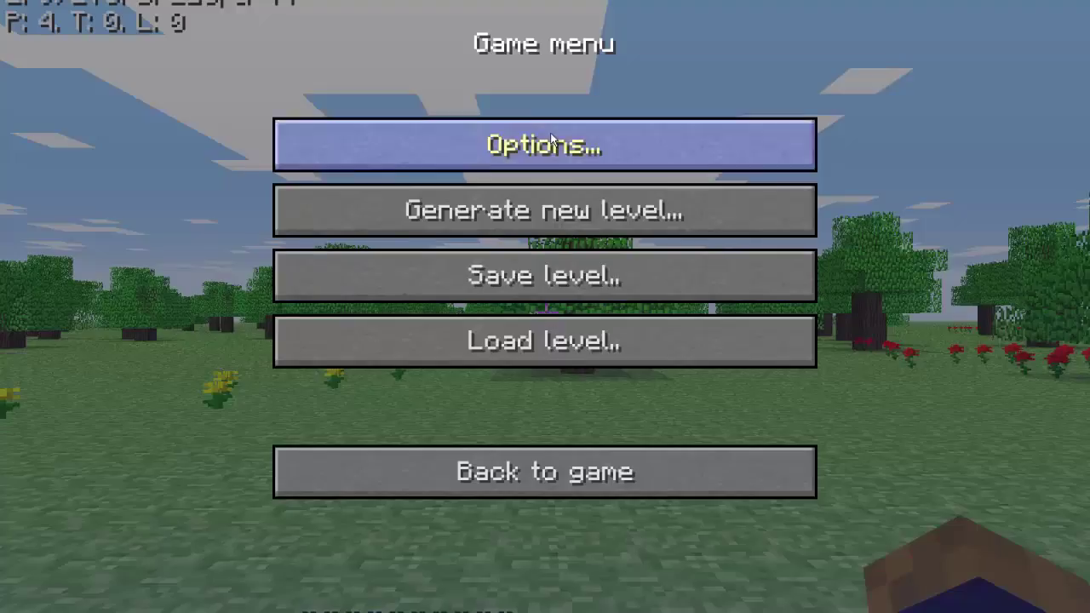
pyautogui.click(551, 141)
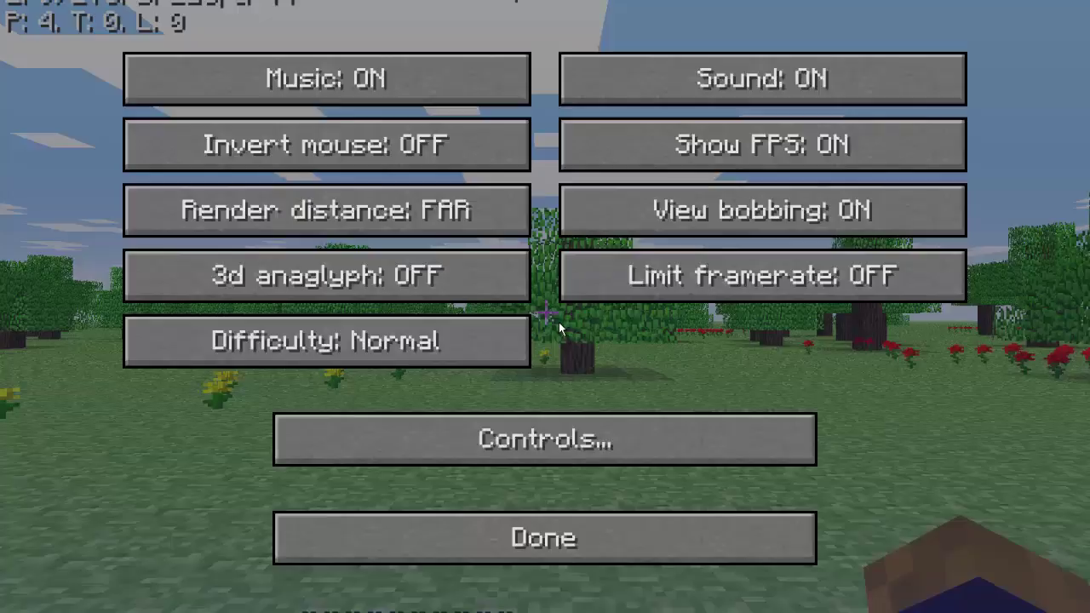
pyautogui.press('Escape')
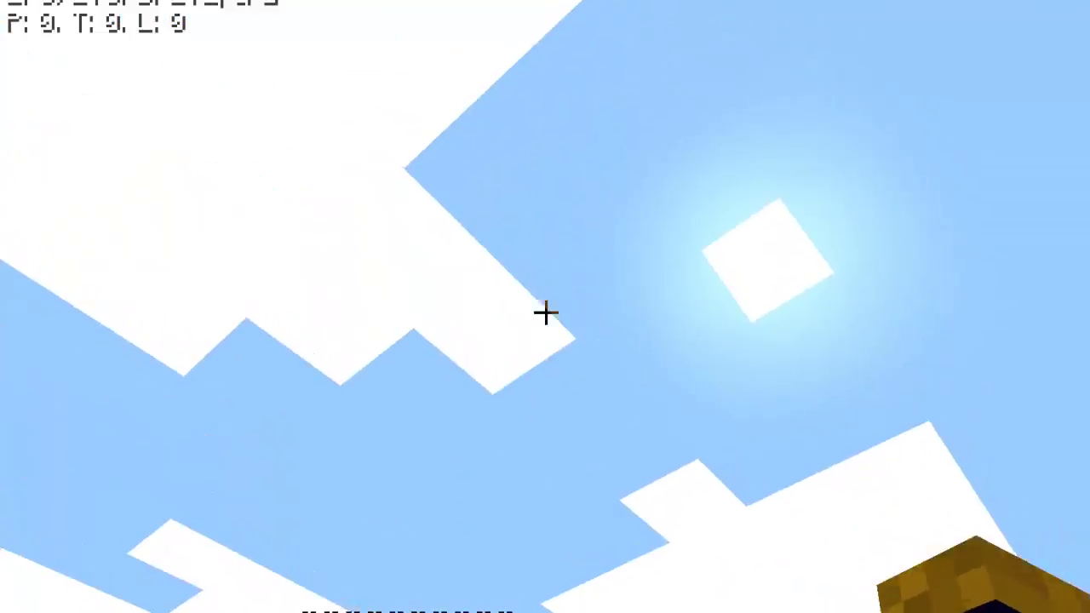
# Walk back to the wooden house, break two planks beside its doorway to widen it, and step inside
pyautogui.press('w')
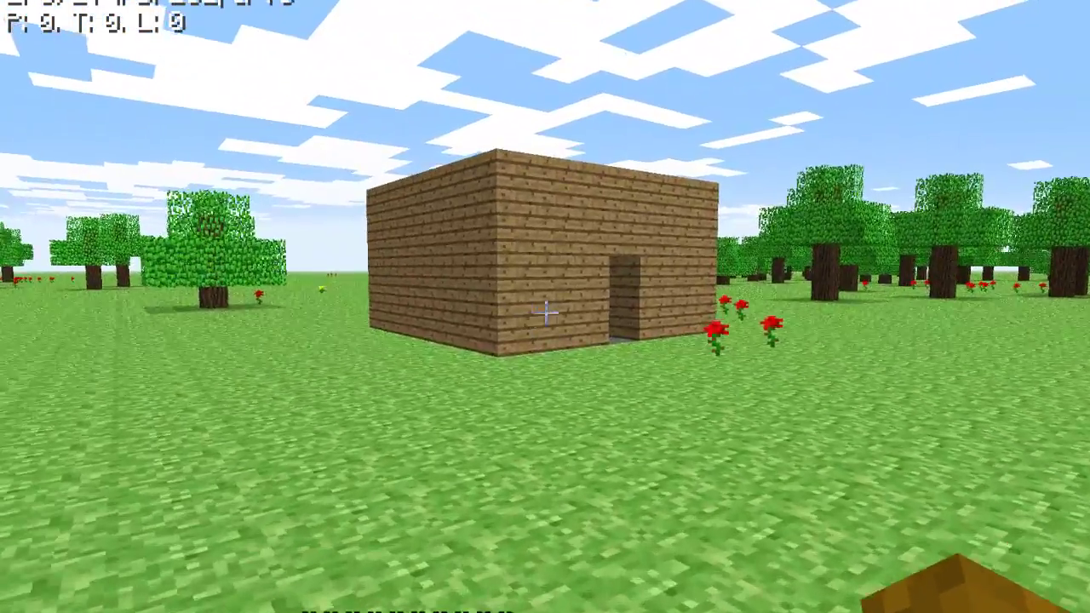
pyautogui.press('w')
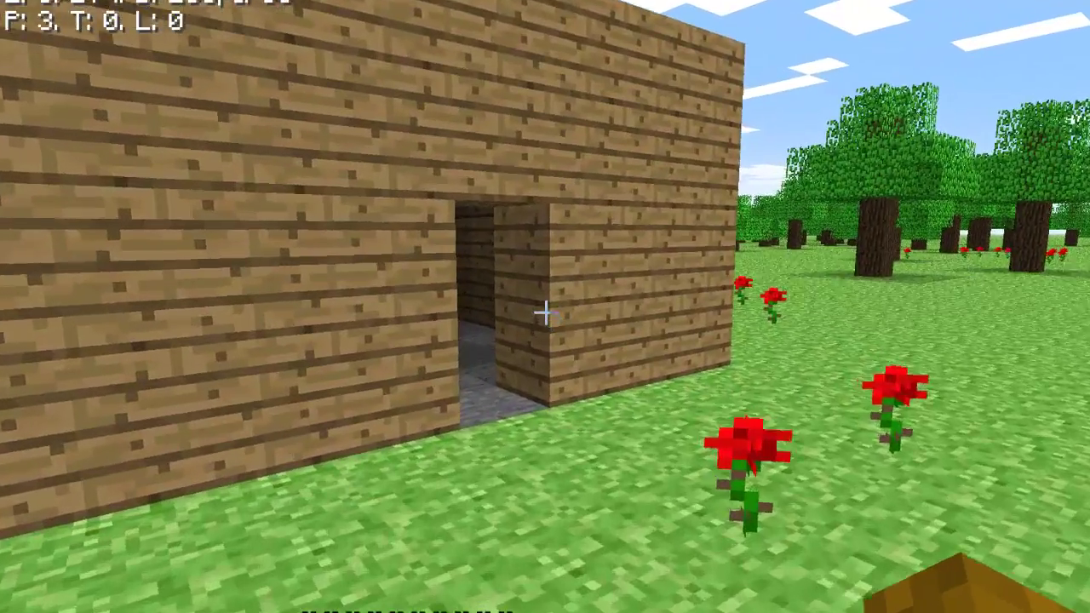
pyautogui.press('w')
pyautogui.moveTo(545, 313); pyautogui.dragTo(545, 313)
pyautogui.press('w')
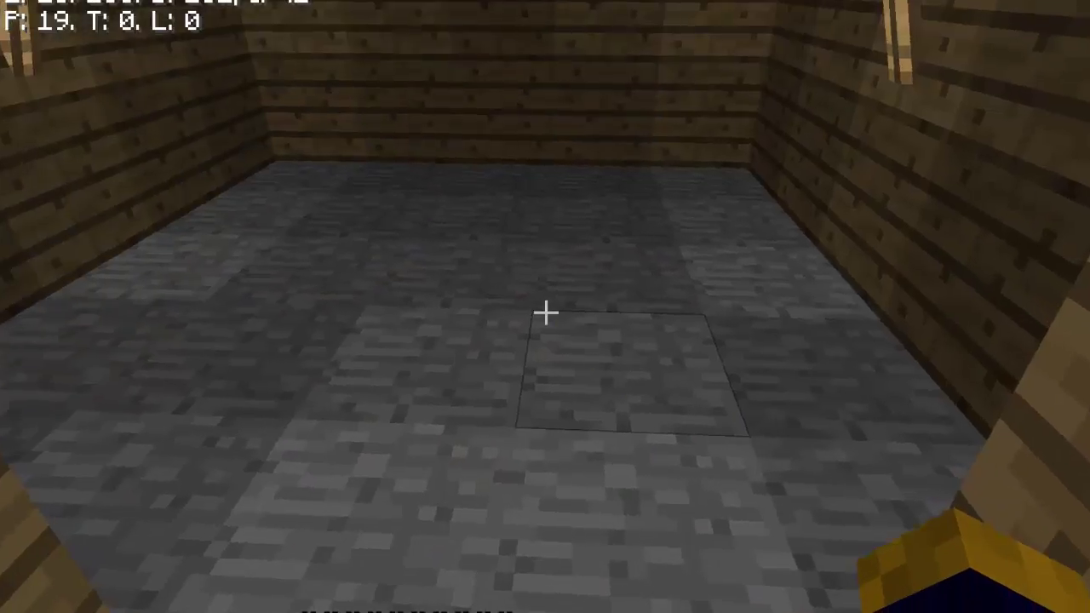
# Rebind the Inventory control to E in the game's control settings and return to the game
pyautogui.press('Escape')
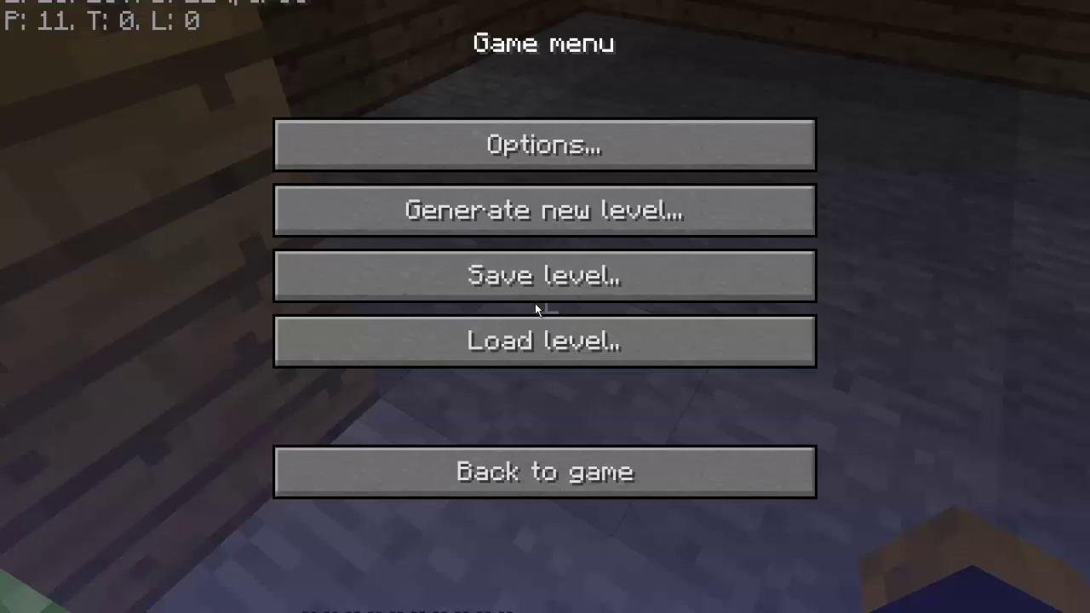
pyautogui.click(554, 145)
pyautogui.click(549, 438)
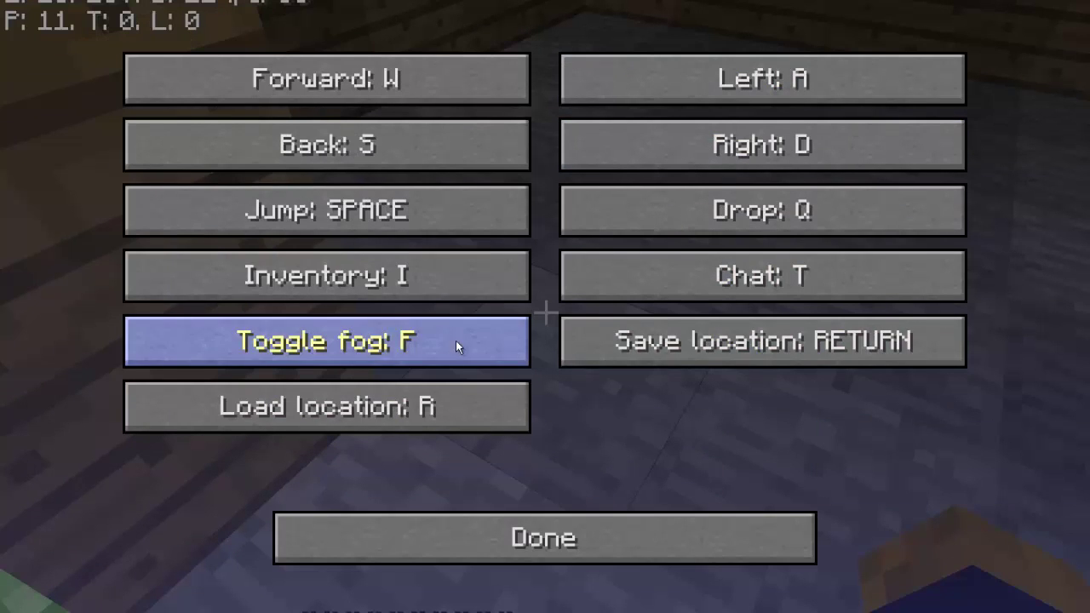
pyautogui.click(453, 281)
pyautogui.press('e')
pyautogui.click(443, 539)
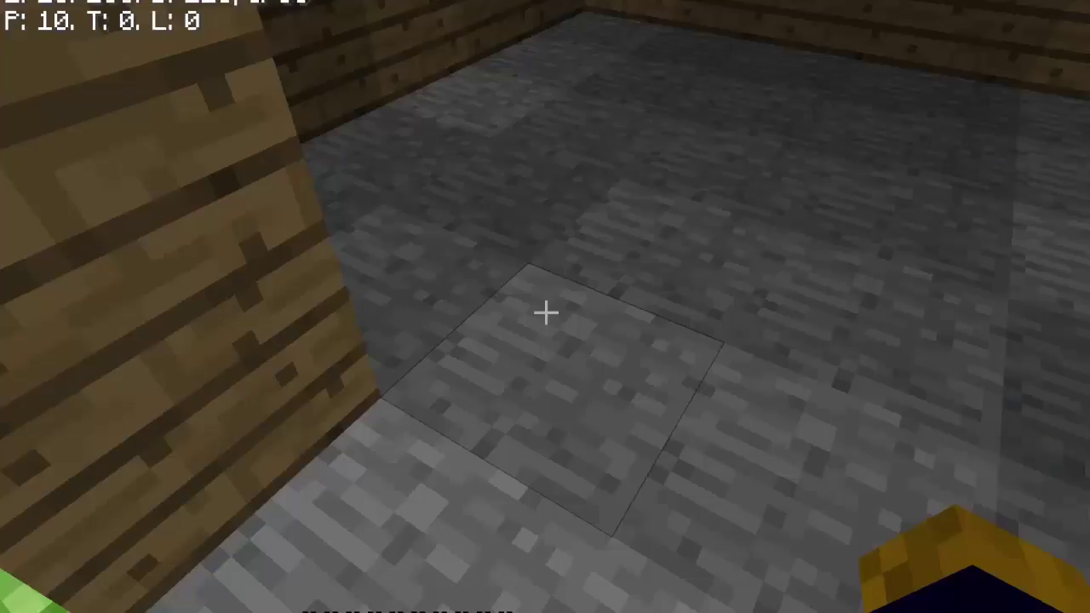
# Walk out of the house to the yellow flowers and check the collected planks in the inventory
pyautogui.press('w')
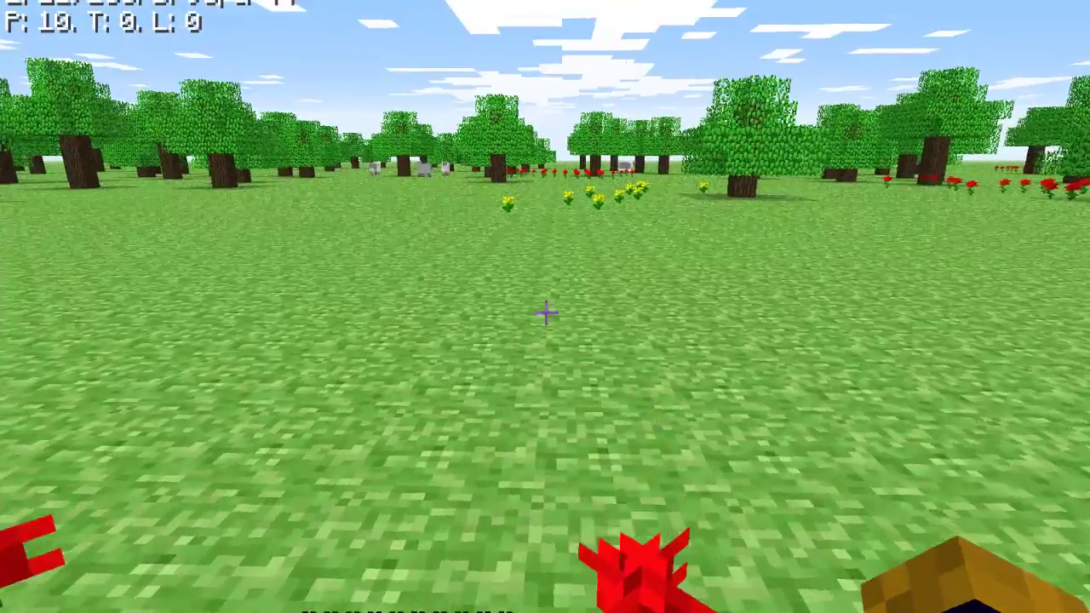
pyautogui.press('w')
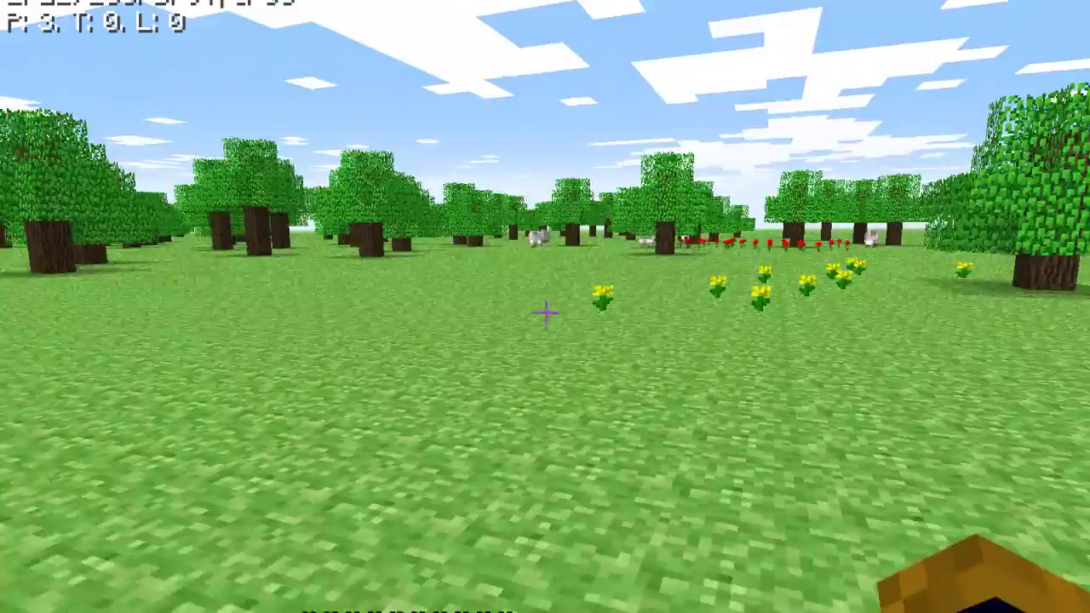
pyautogui.press('F5')
pyautogui.press('F5')
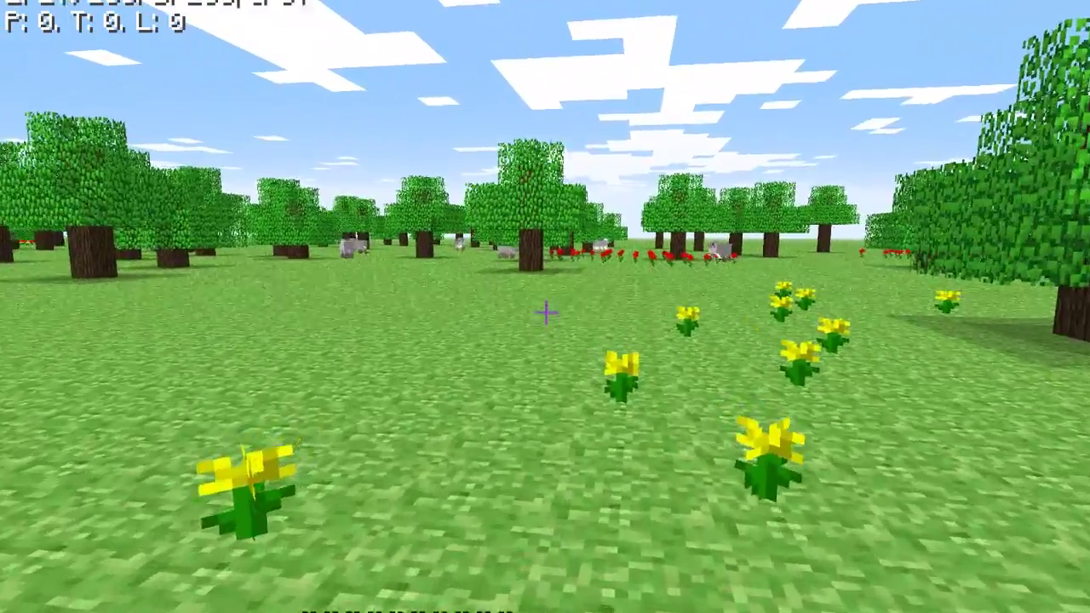
pyautogui.press('2')
pyautogui.press('1')
pyautogui.press('e')
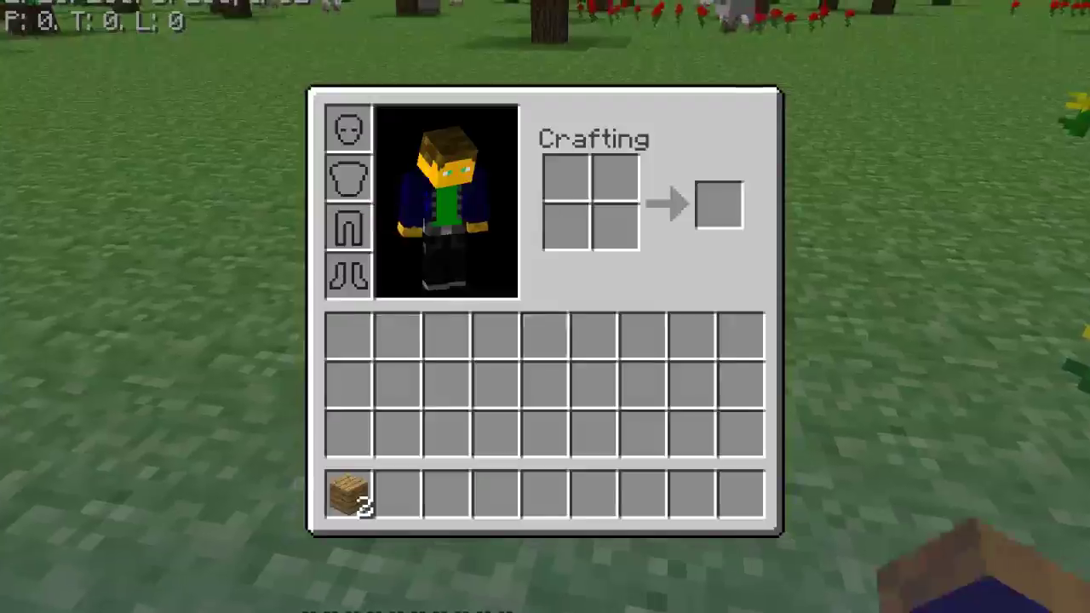
pyautogui.press('e')
# Walk to the sheep beside the red flowers, hit it and collect its wool
pyautogui.press('w')
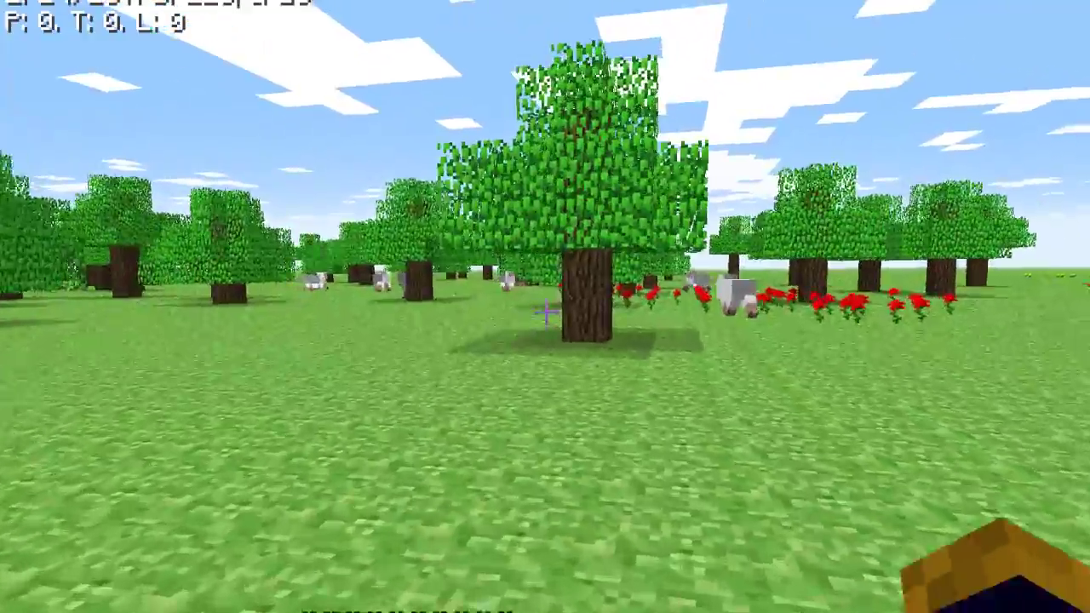
pyautogui.press('w')
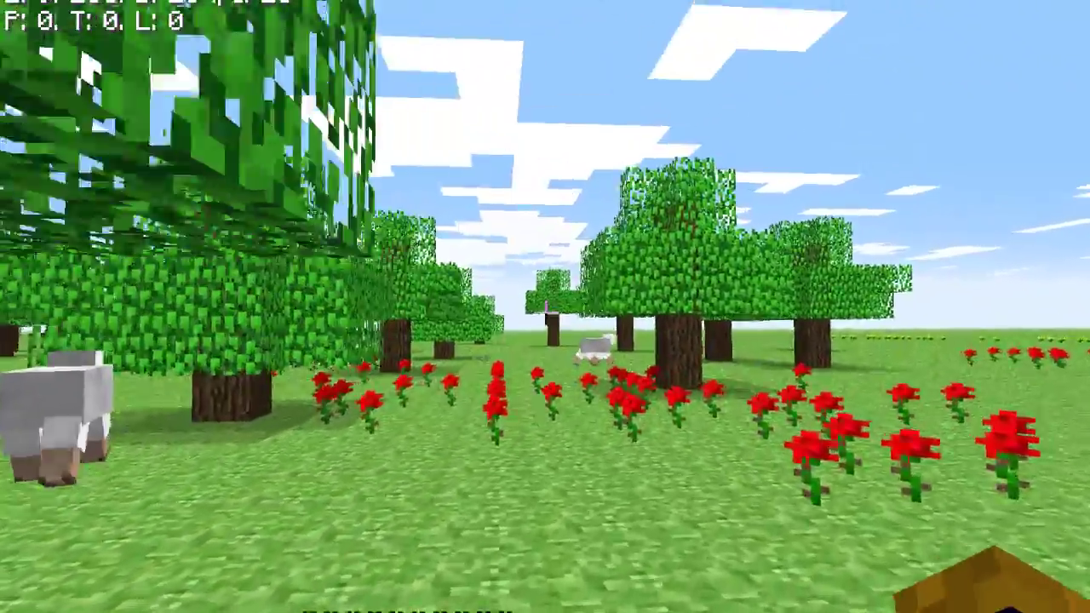
pyautogui.press('w')
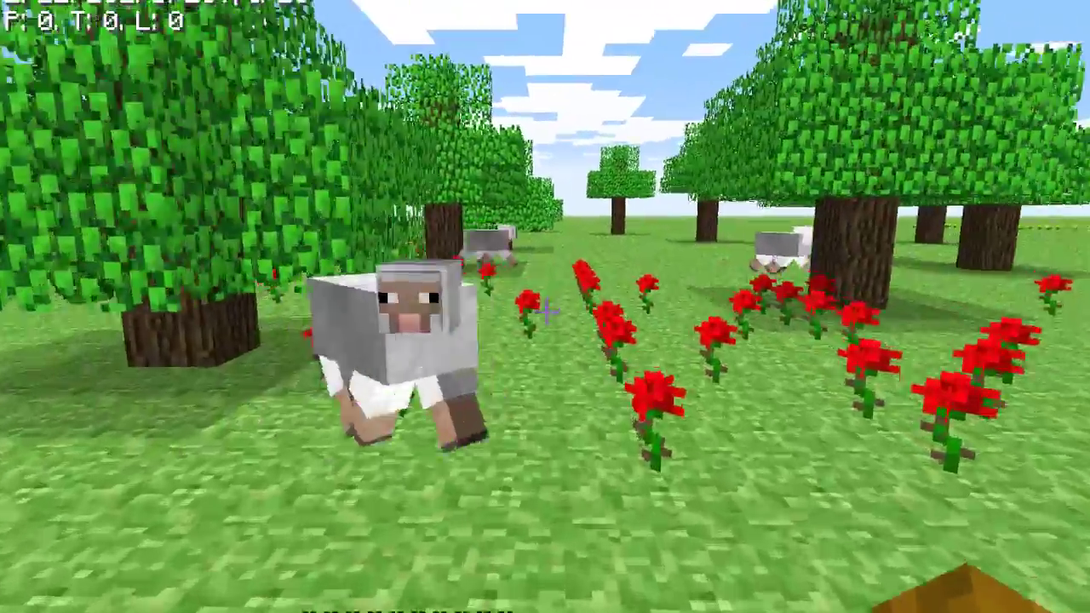
pyautogui.click(545, 308)
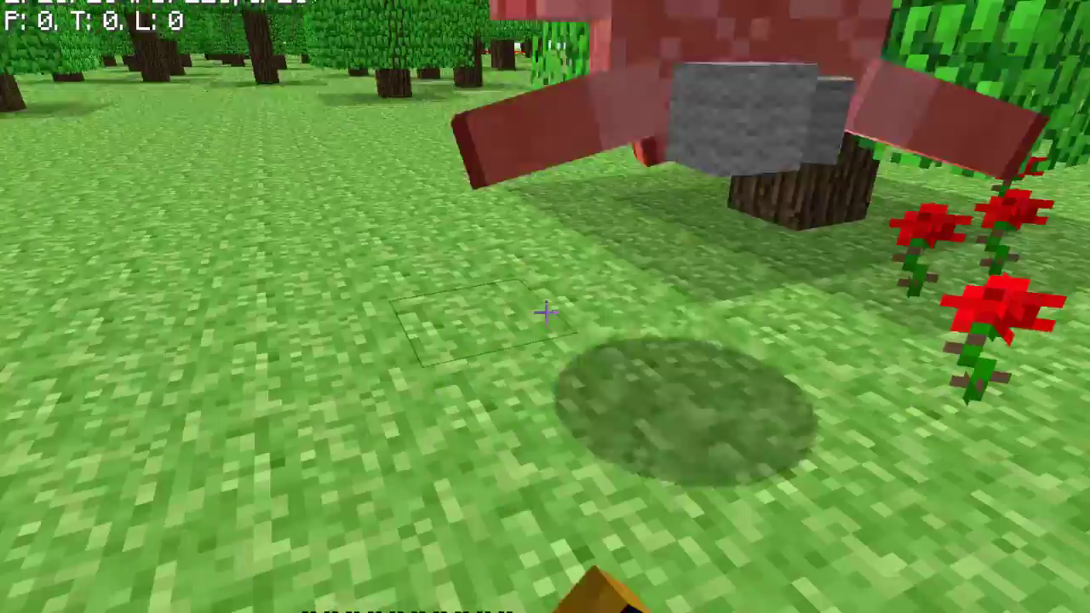
pyautogui.press('w')
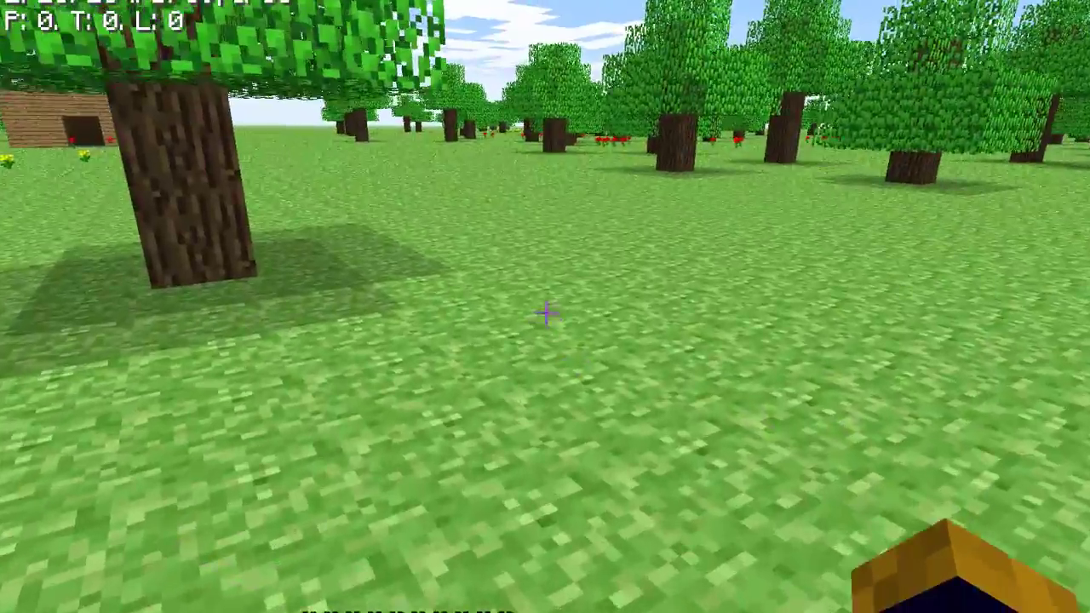
# Check the wool in the inventory, place one wool block on the grass and break it again
pyautogui.press('e')
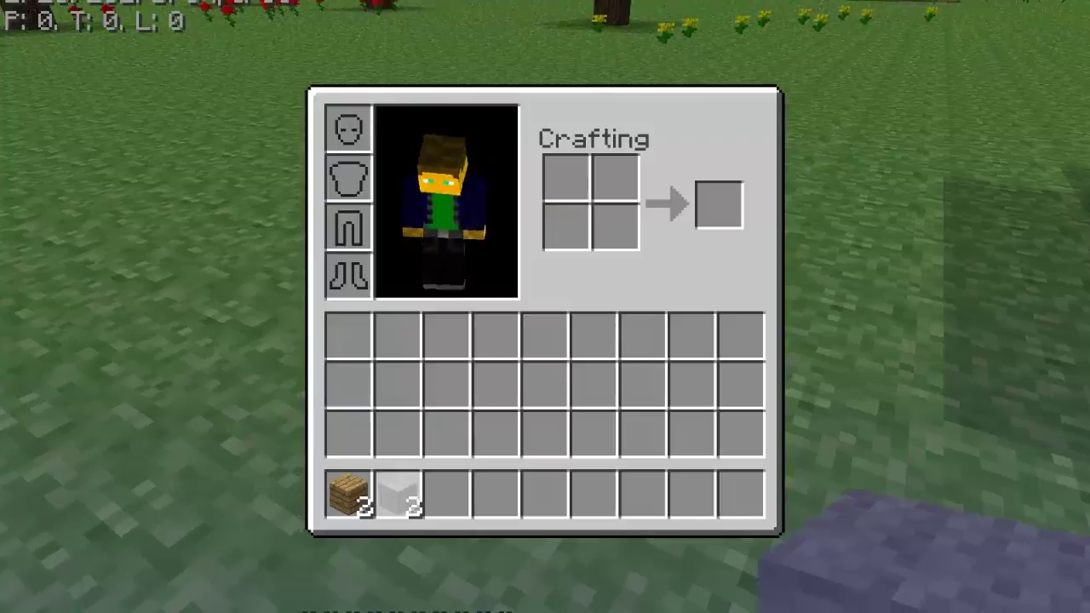
pyautogui.press('e')
pyautogui.rightClick(543, 313)
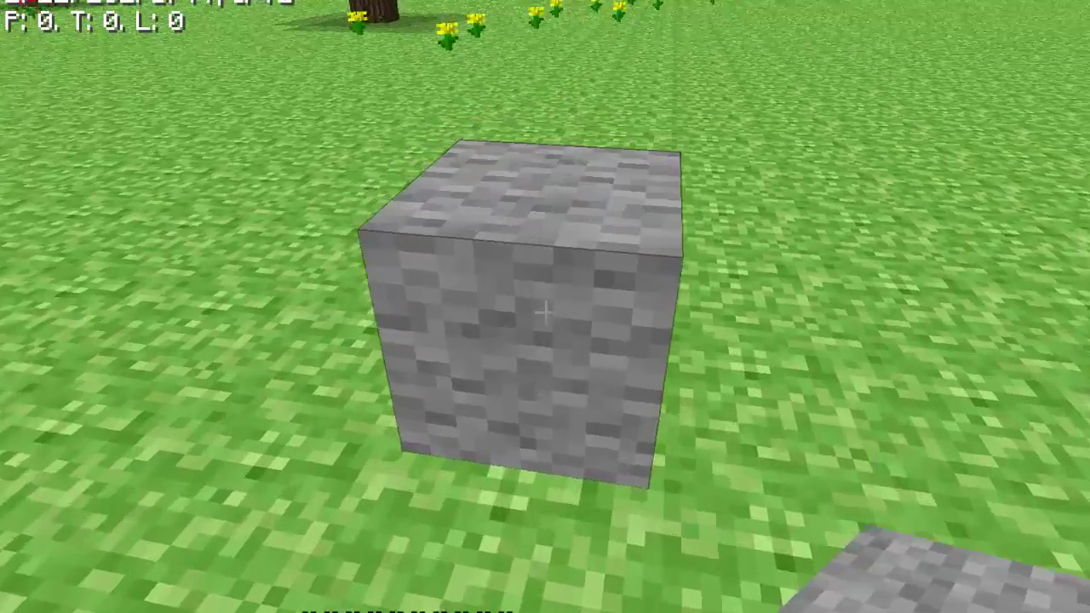
pyautogui.moveTo(544, 312); pyautogui.dragTo(543, 312)
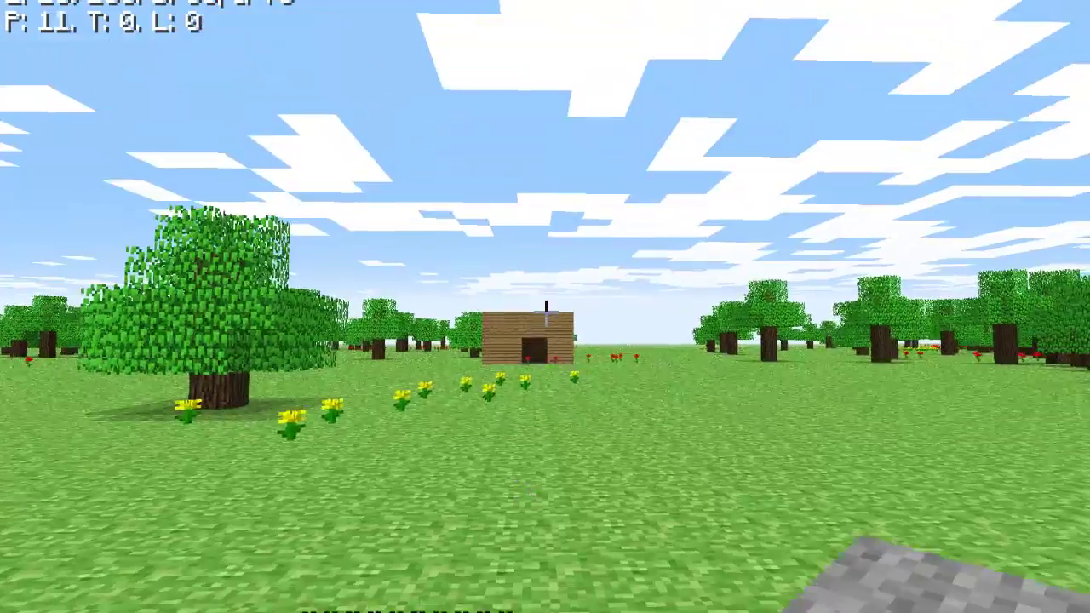
# Craft four sticks from two wooden planks in the inventory grid and walk toward the wooden house
pyautogui.press('w')
pyautogui.scroll(-1, 546, 313)
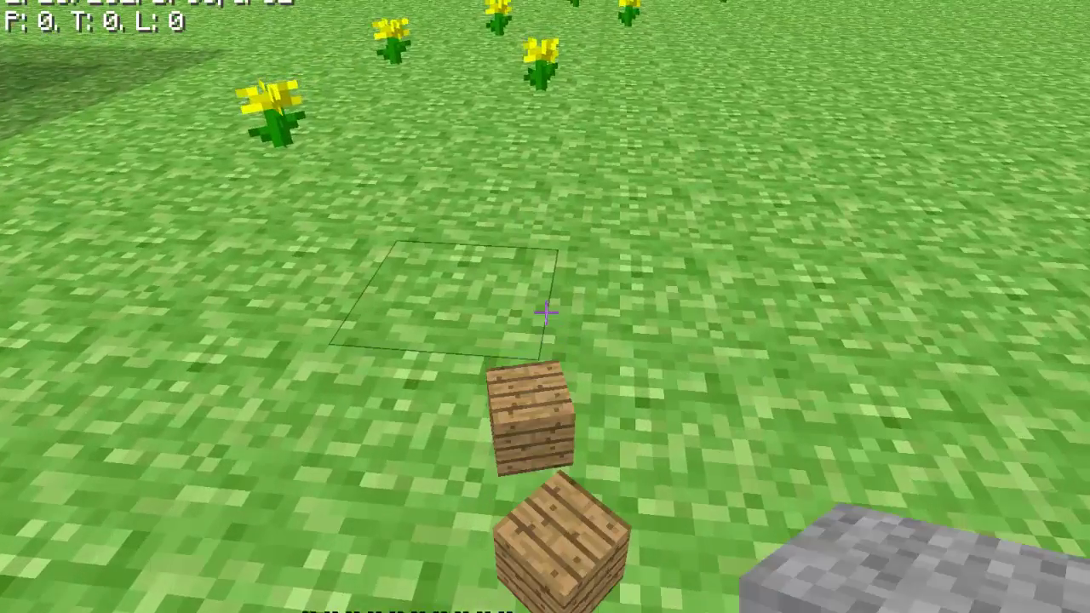
pyautogui.press('e')
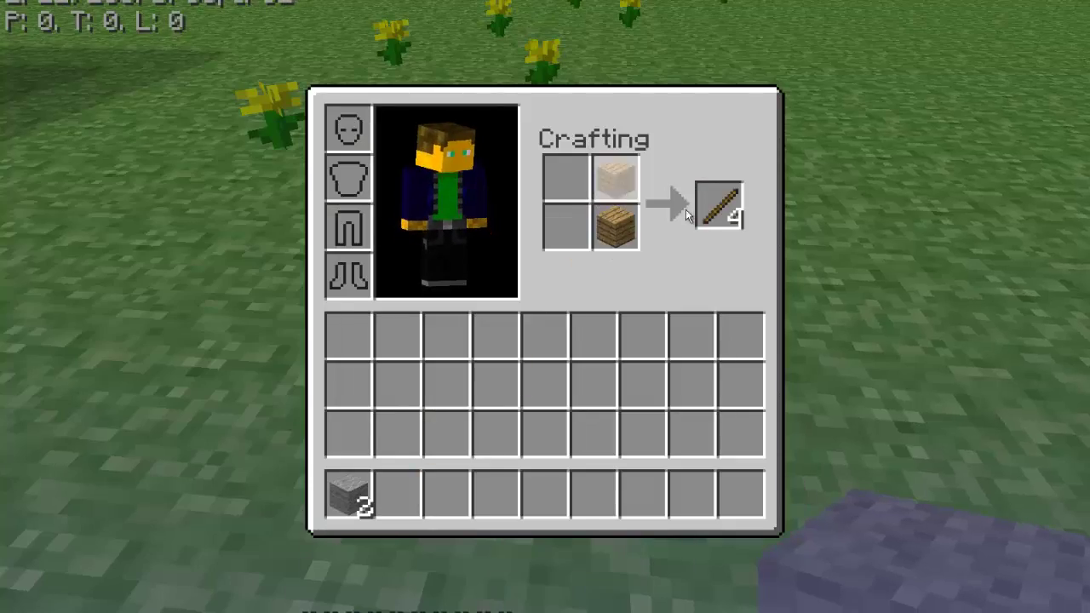
pyautogui.press('e')
pyautogui.press('w')
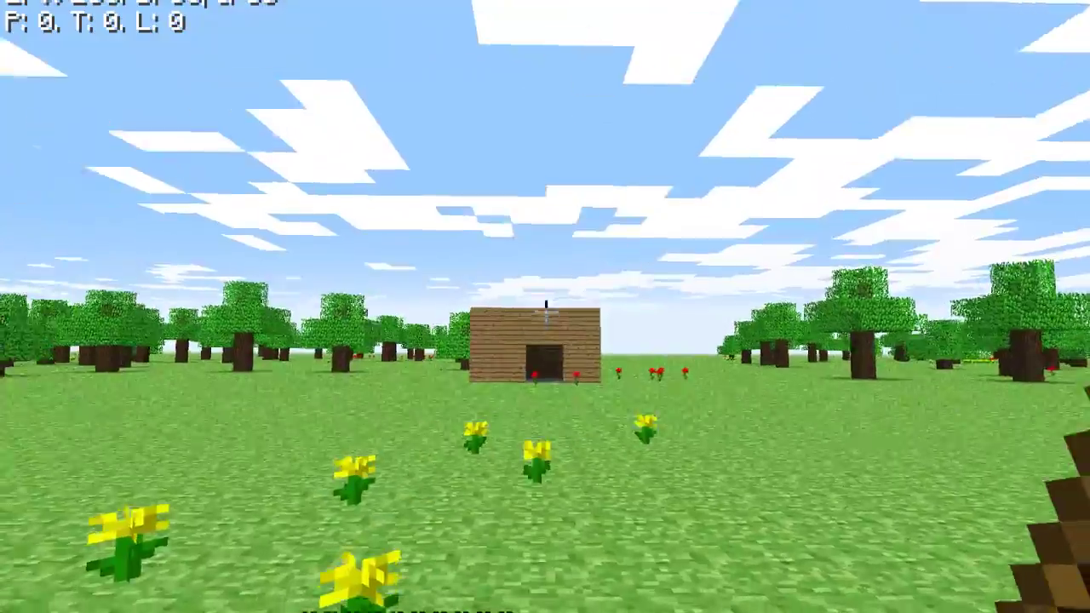
# Check the inventory, walk into the wooden house and back outside in third-person view, and return to first-person view
pyautogui.press('e')
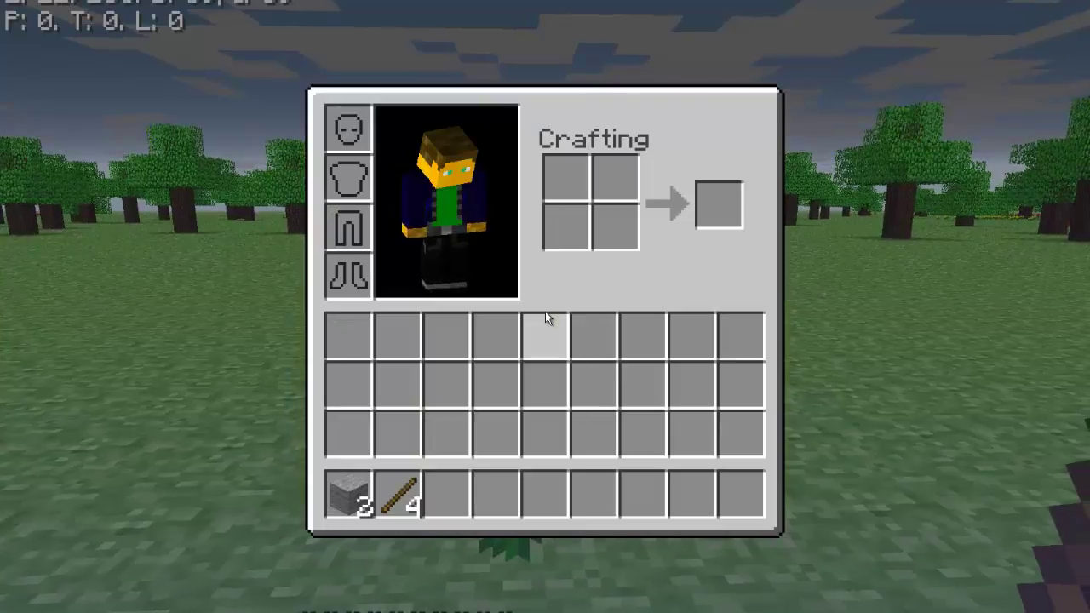
pyautogui.press('e')
pyautogui.press('w')
pyautogui.press('F5')
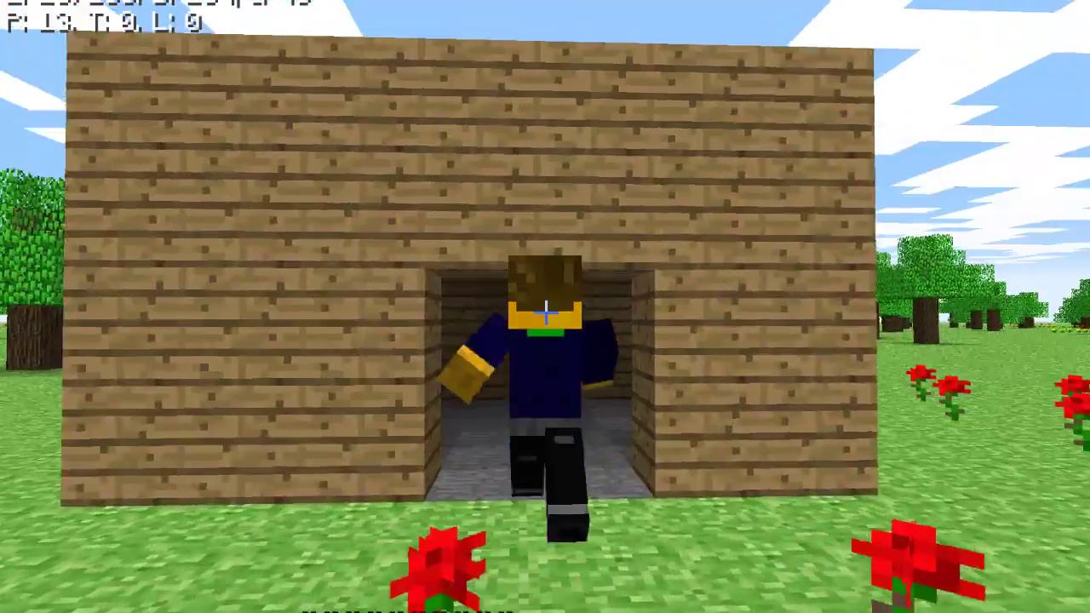
pyautogui.press('w')
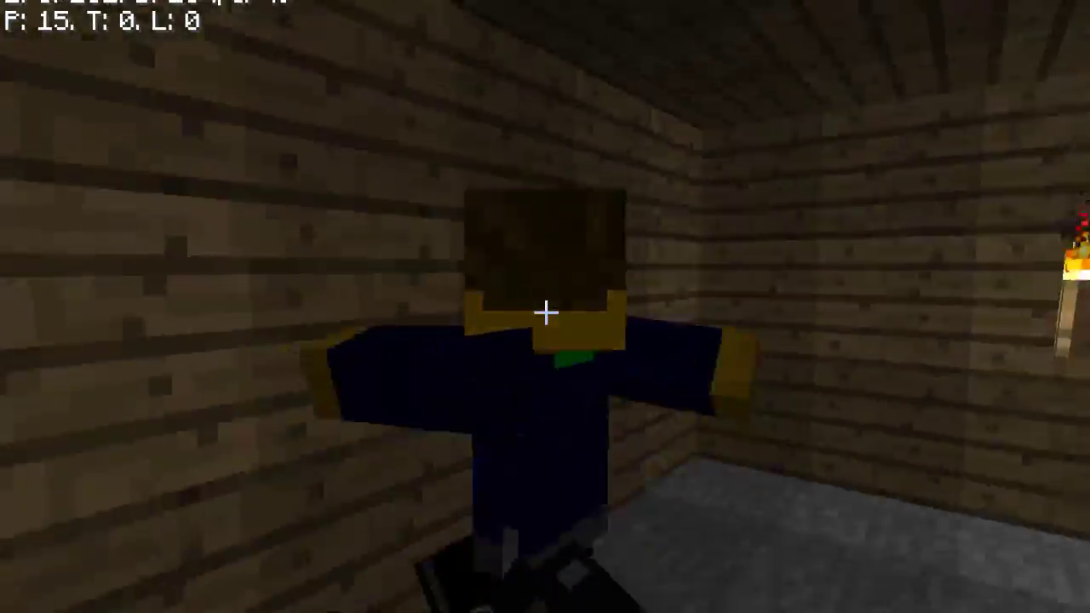
pyautogui.press('w')
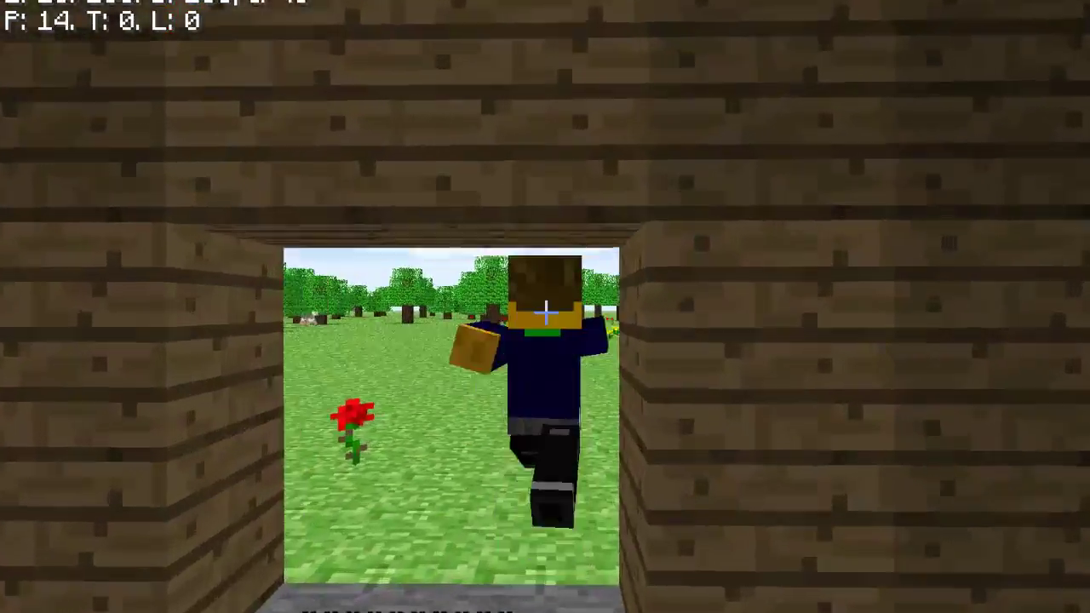
pyautogui.press('F5')
# Hit the grass with the held stick, look around the field, and pause and resume the game
pyautogui.moveTo(545, 313)
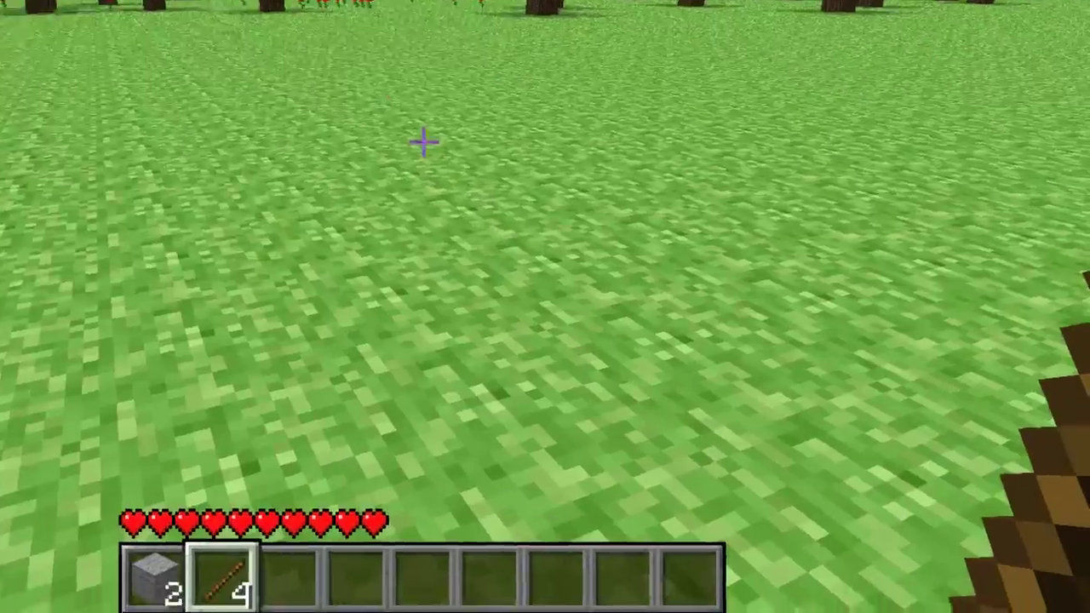
pyautogui.click(546, 313)
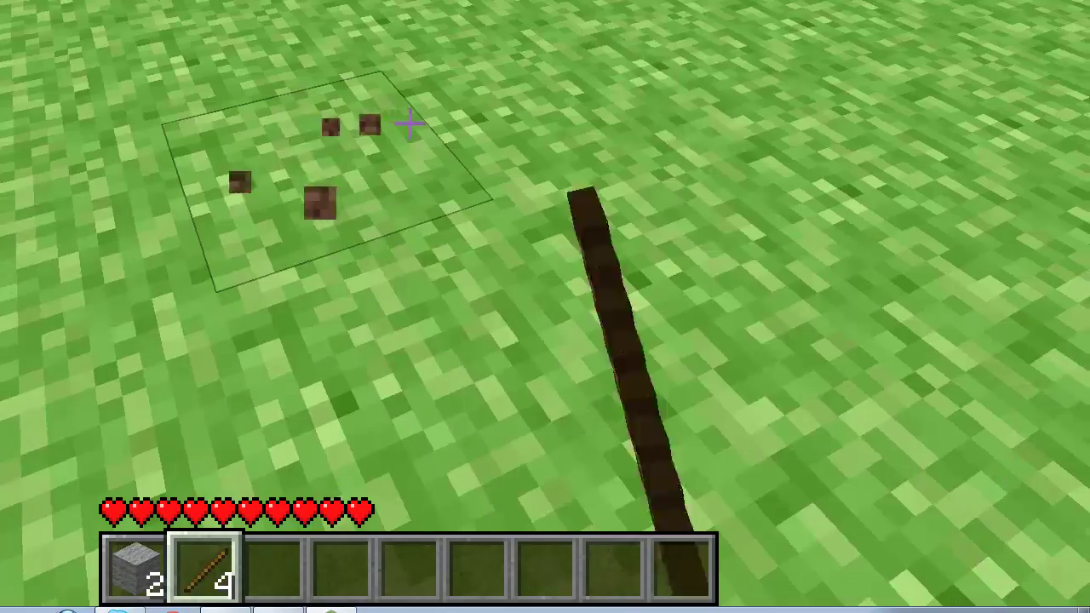
pyautogui.moveTo(410, 126)
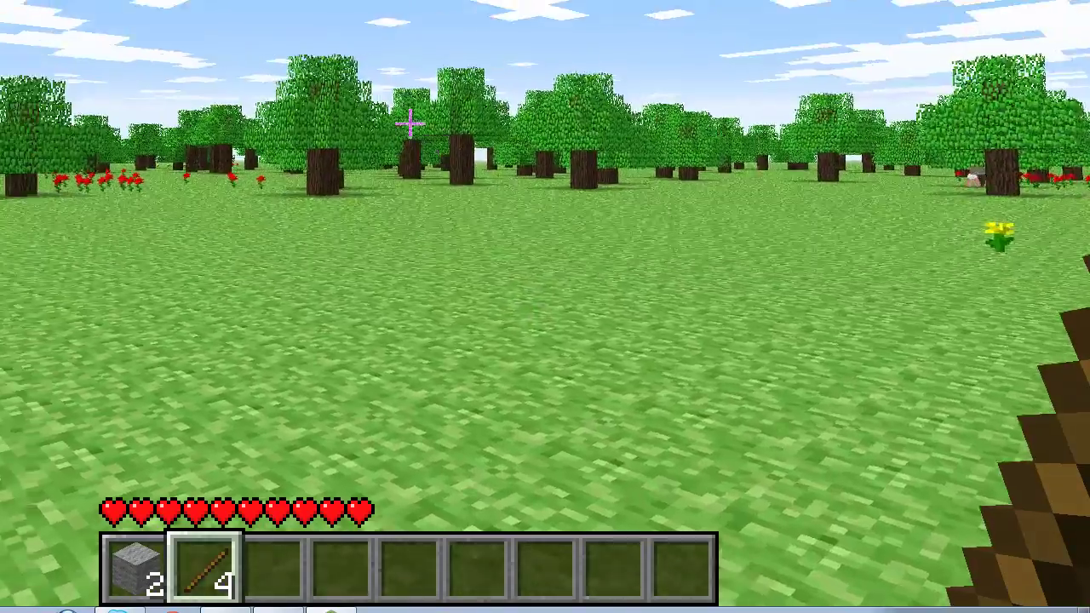
pyautogui.press('Escape')
pyautogui.press('Escape')
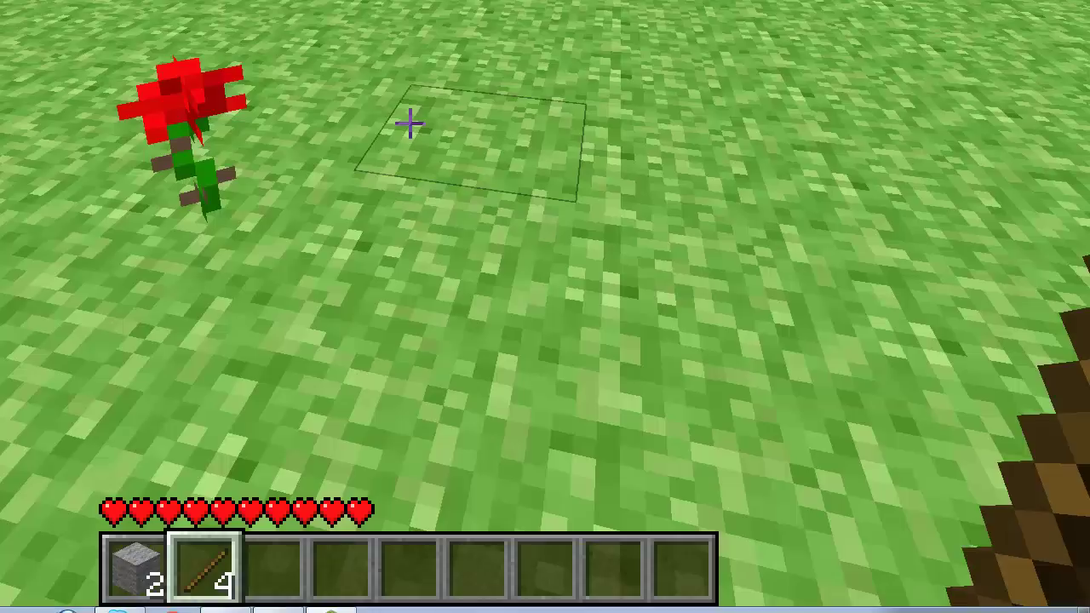